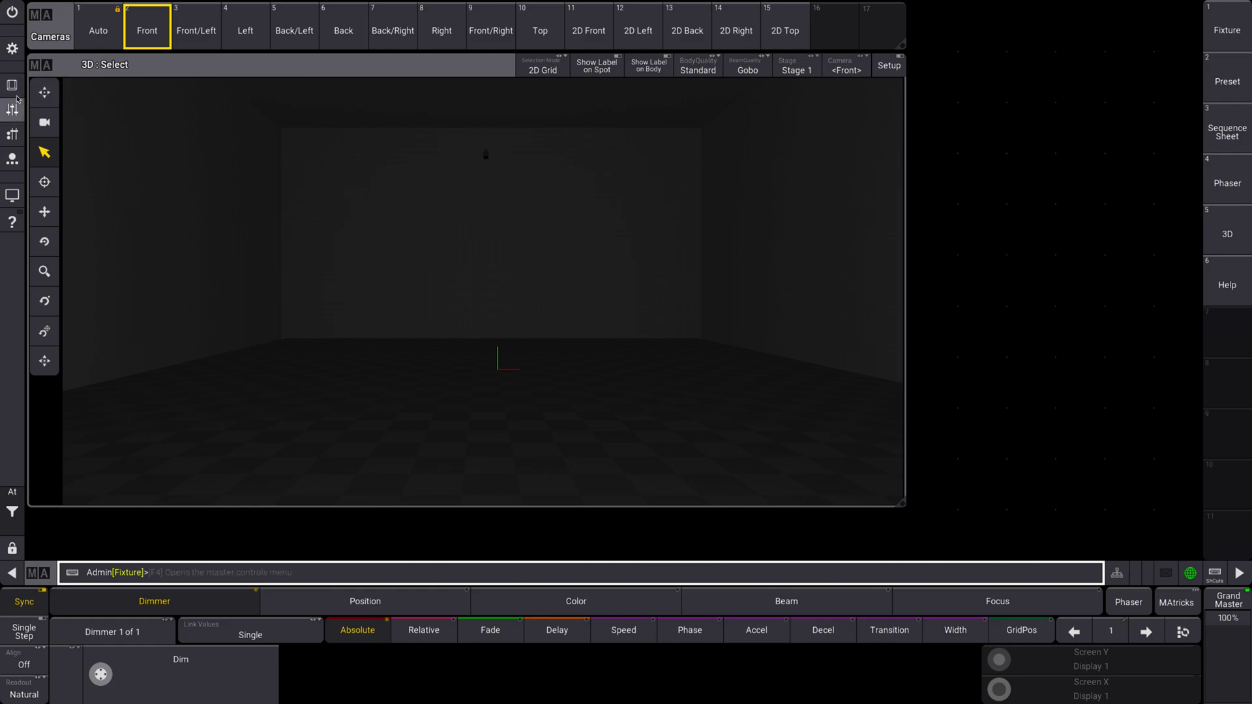
Open the DMX curves of the show patch and insert a new DMX curve.
{"action": "left_click", "coordinate": [13, 58]}
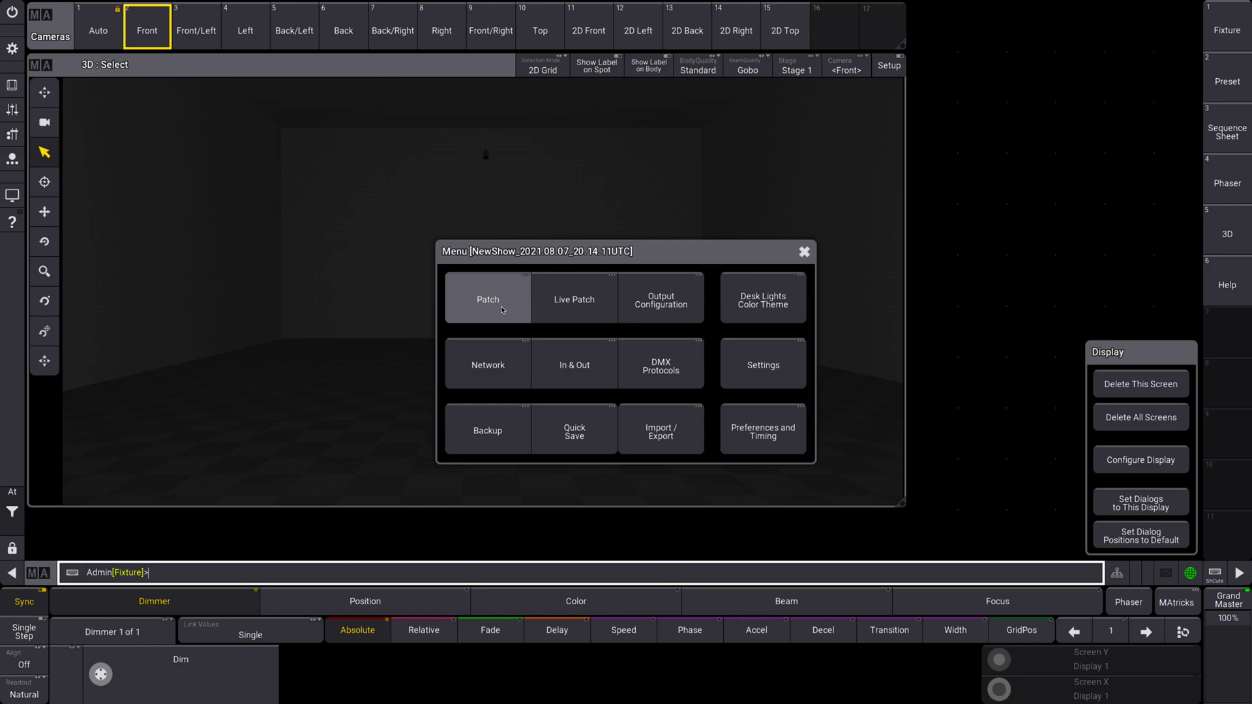
{"action": "left_click", "coordinate": [502, 312]}
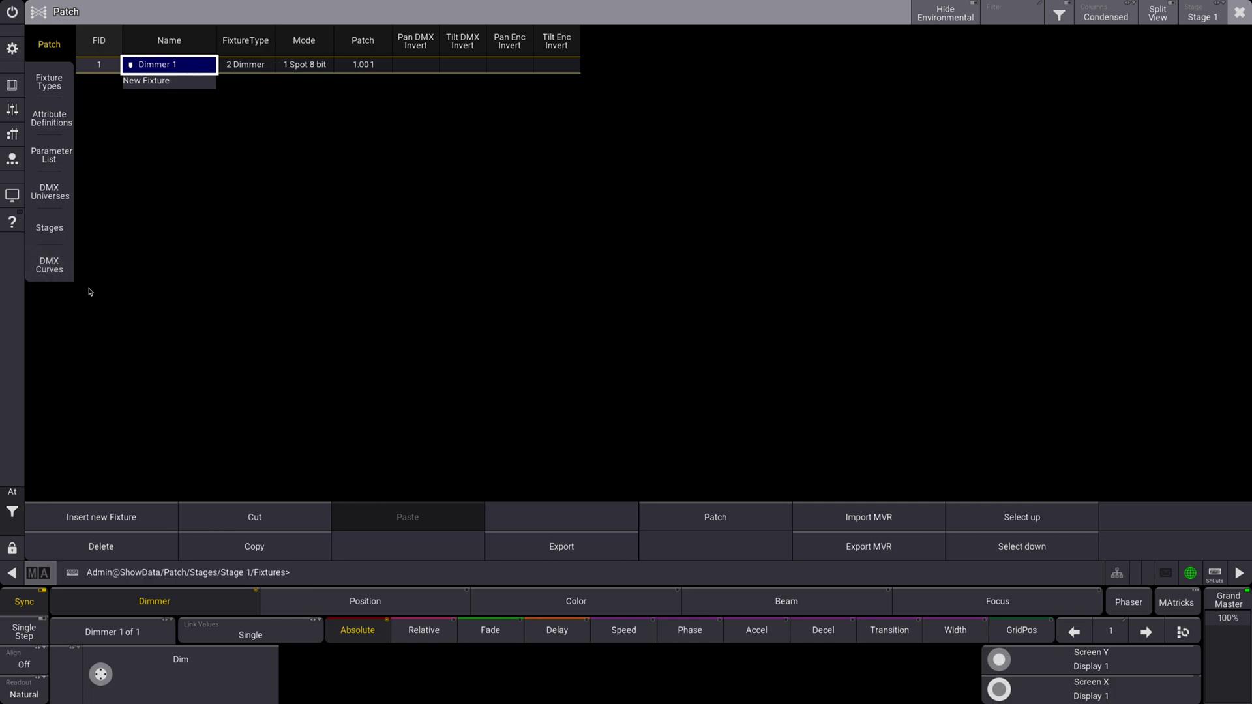
{"action": "key", "text": "Right"}
{"action": "left_click", "coordinate": [50, 264]}
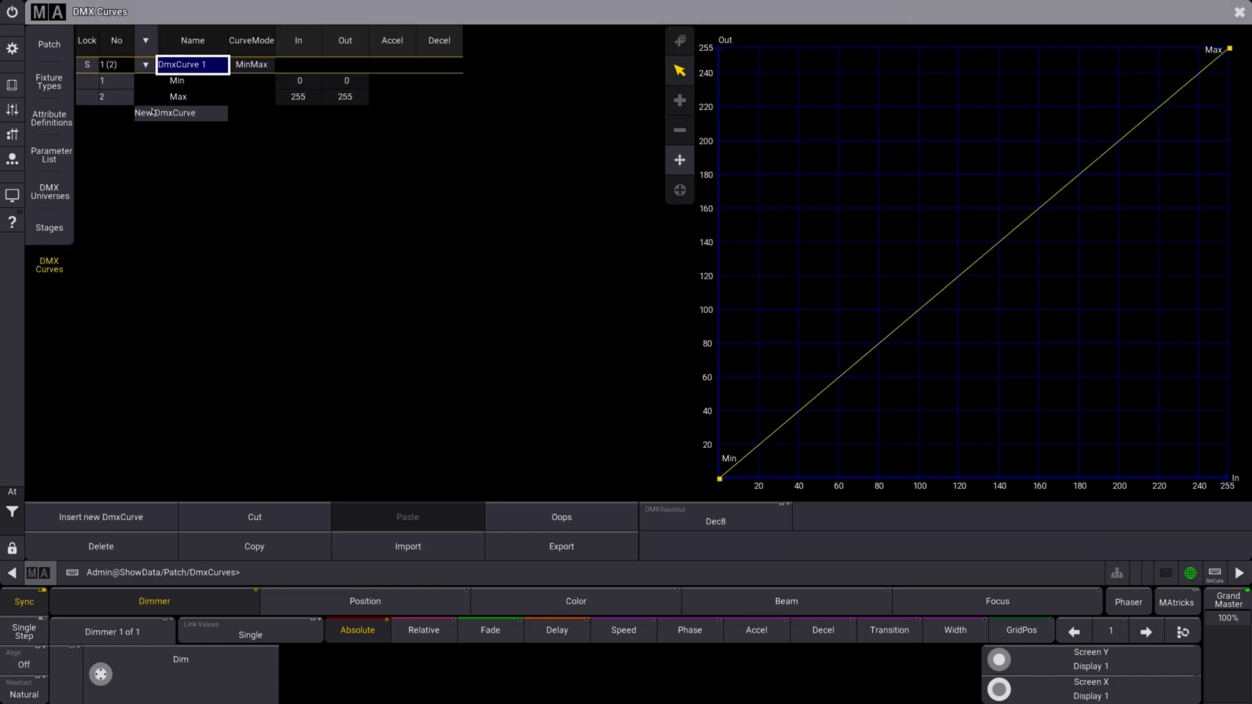
{"action": "left_click", "coordinate": [62, 270]}
{"action": "left_click", "coordinate": [196, 113]}
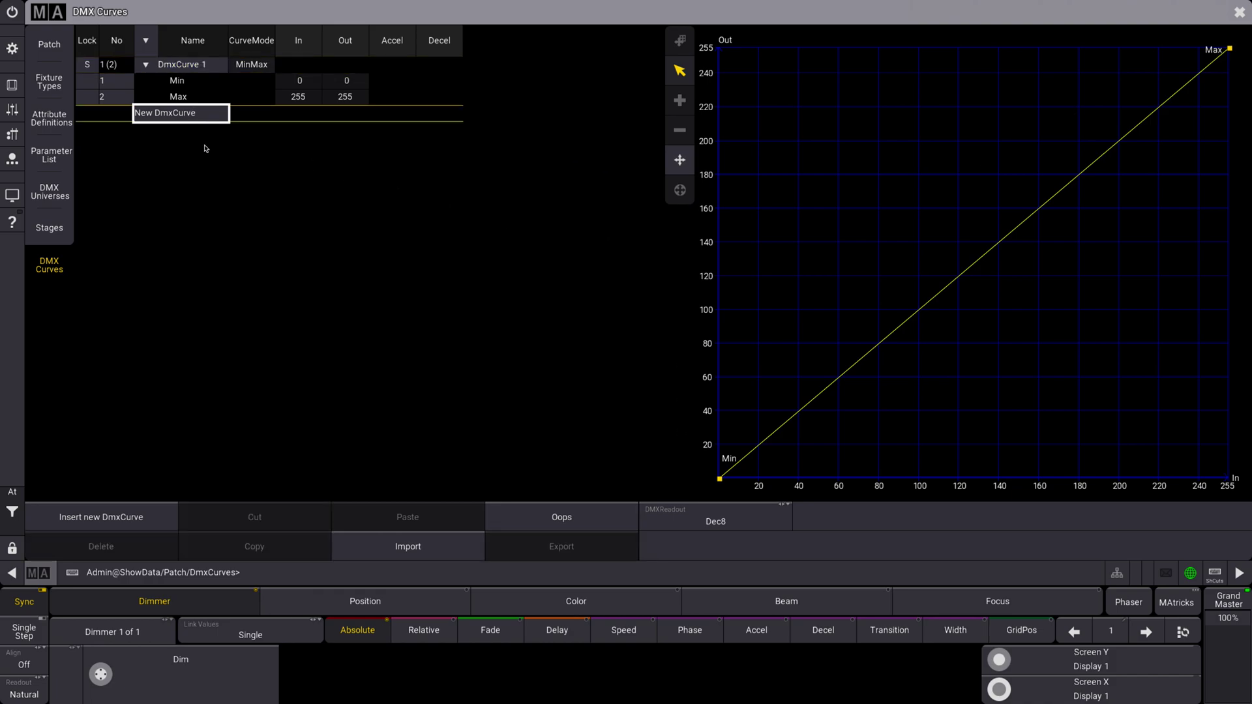
{"action": "left_click", "coordinate": [130, 517]}
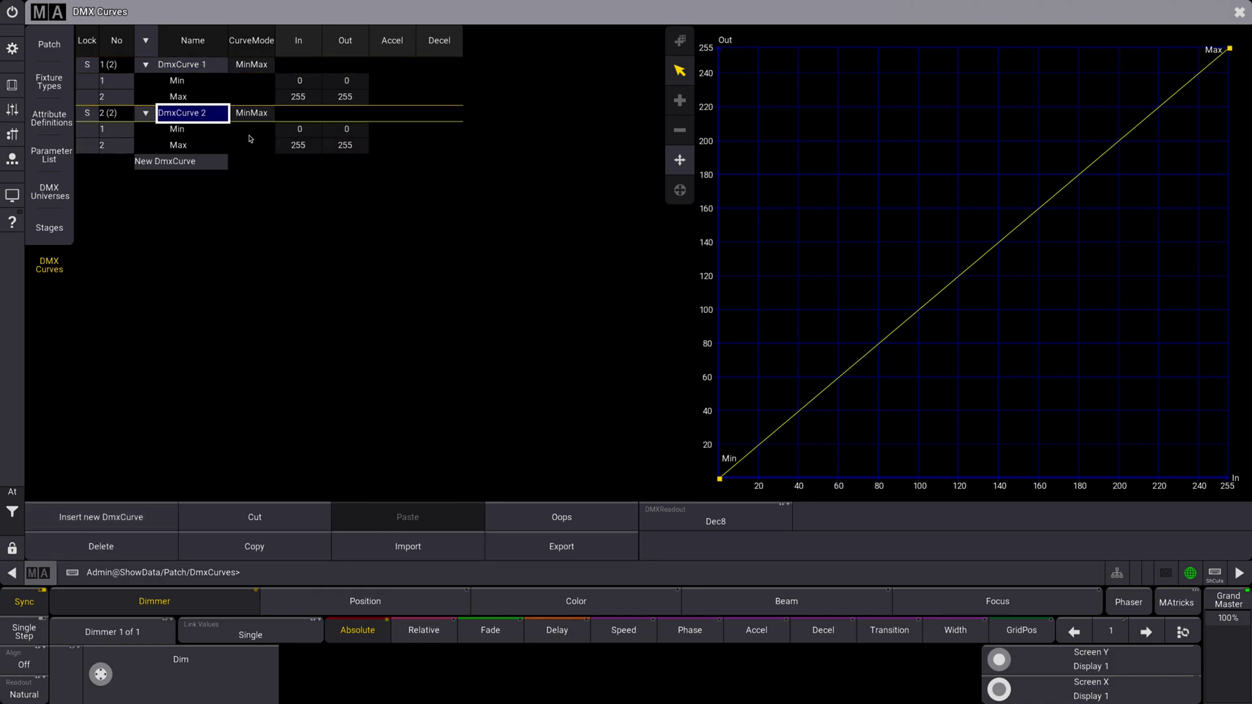
Set the curve mode of the new DMX curve to Switch.
{"action": "left_click", "coordinate": [252, 113]}
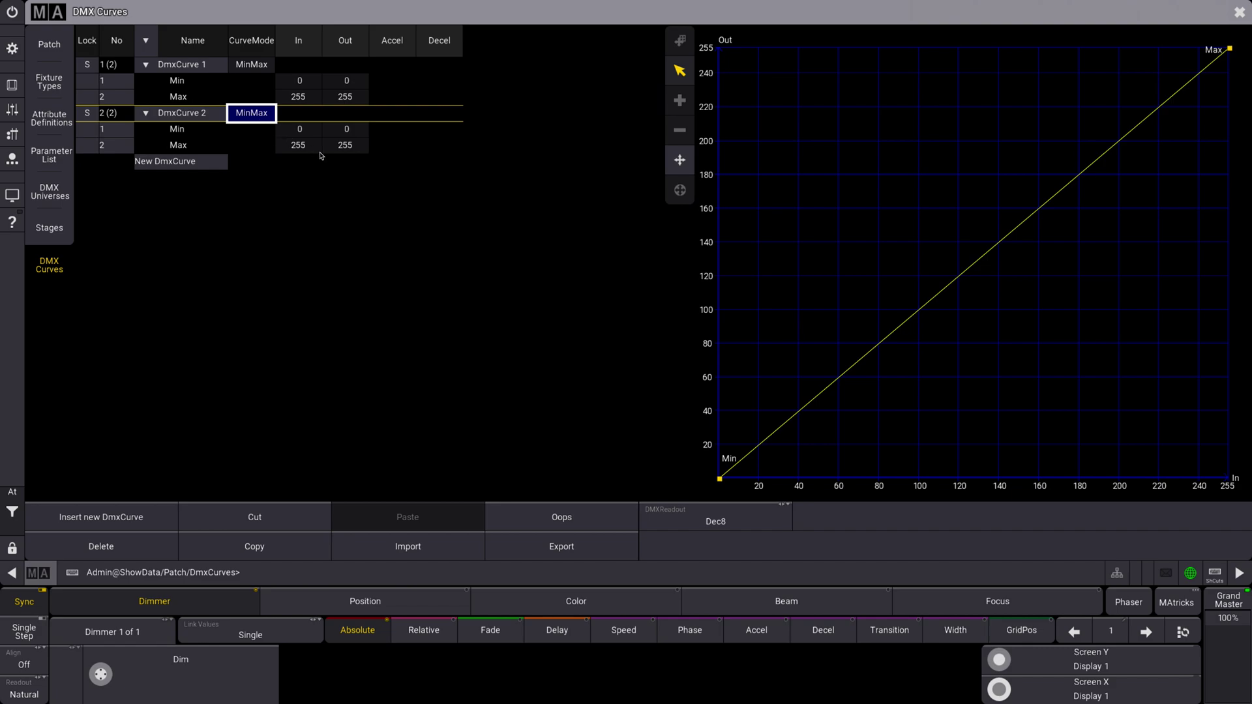
{"action": "key", "text": "Return"}
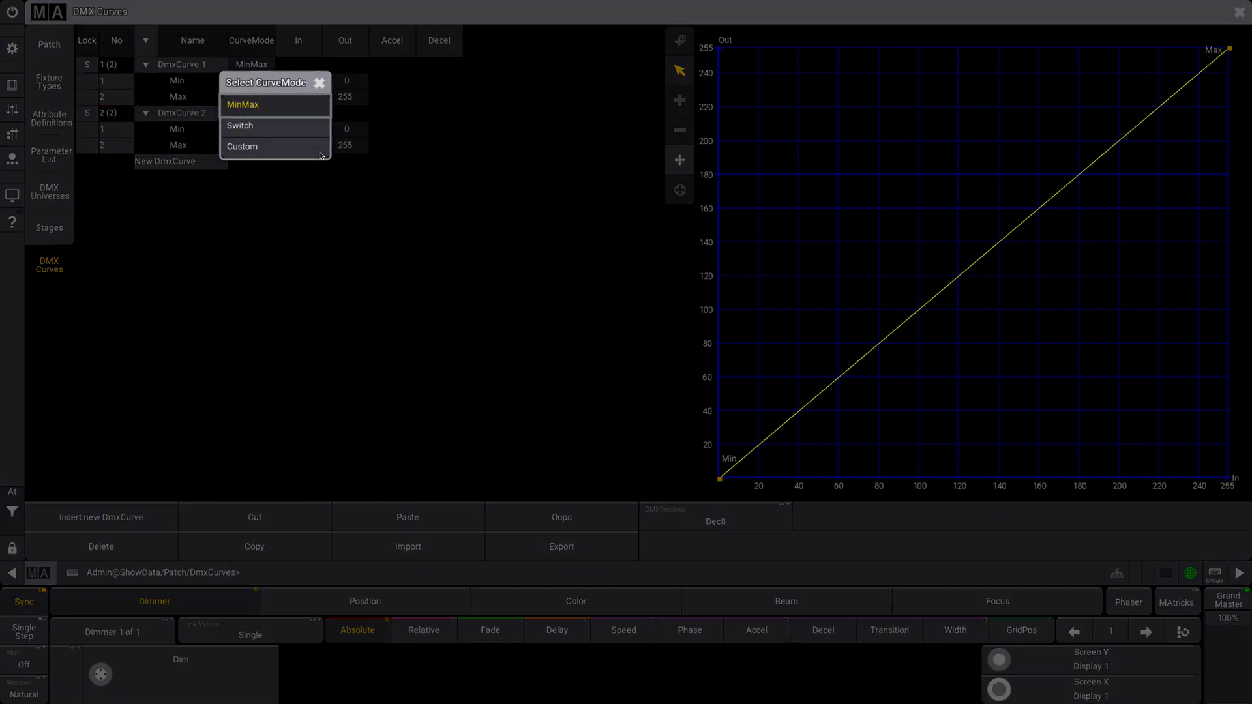
{"action": "left_click", "coordinate": [278, 131]}
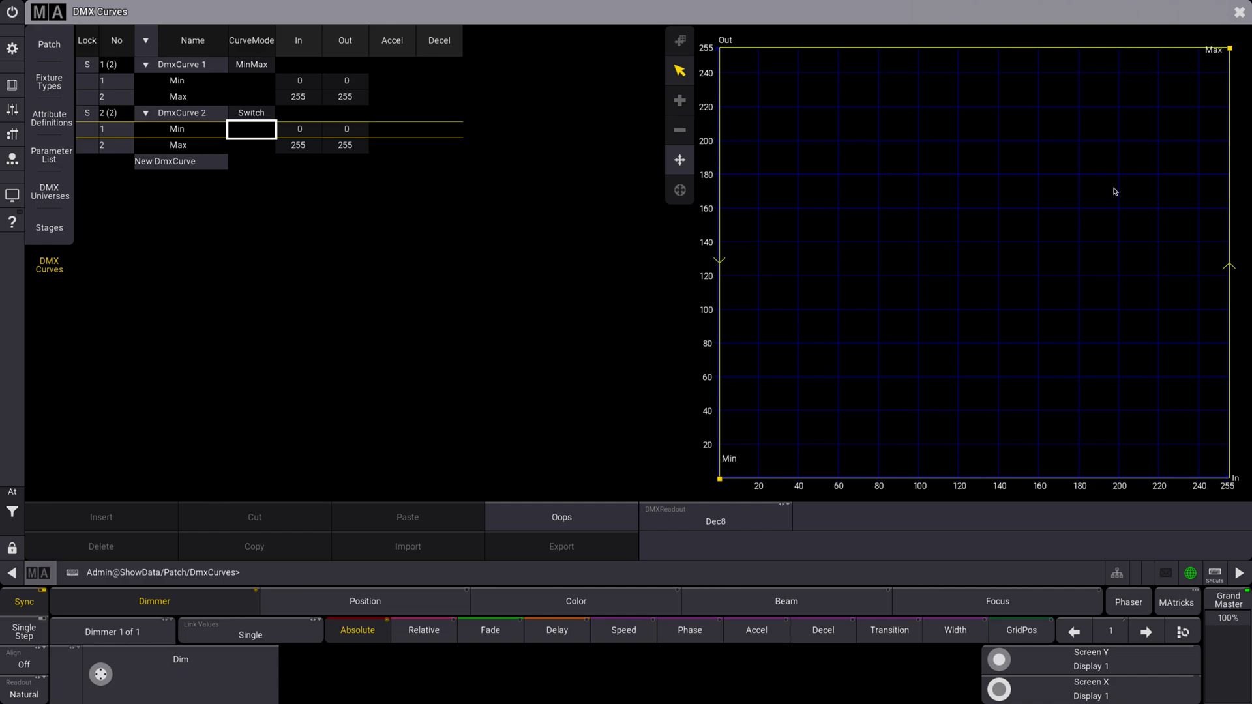
Set the curve mode of the second DMX curve to Custom.
{"action": "left_click", "coordinate": [266, 113]}
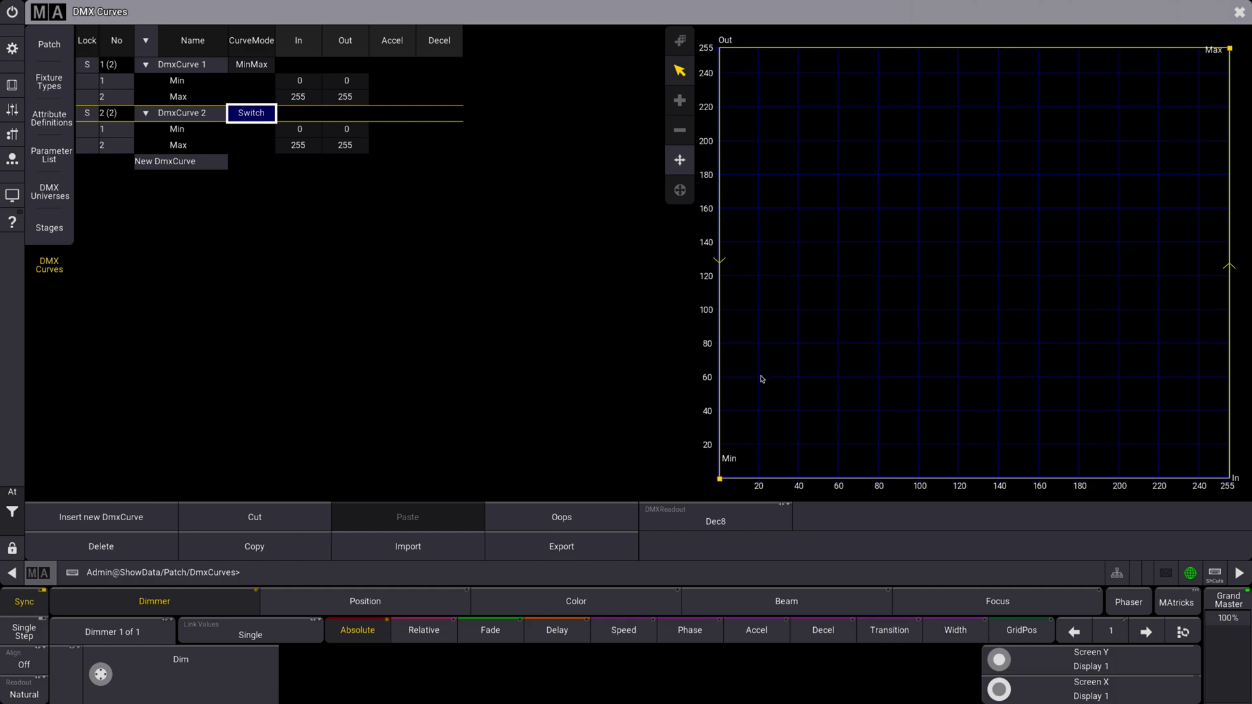
{"action": "left_click", "coordinate": [275, 117]}
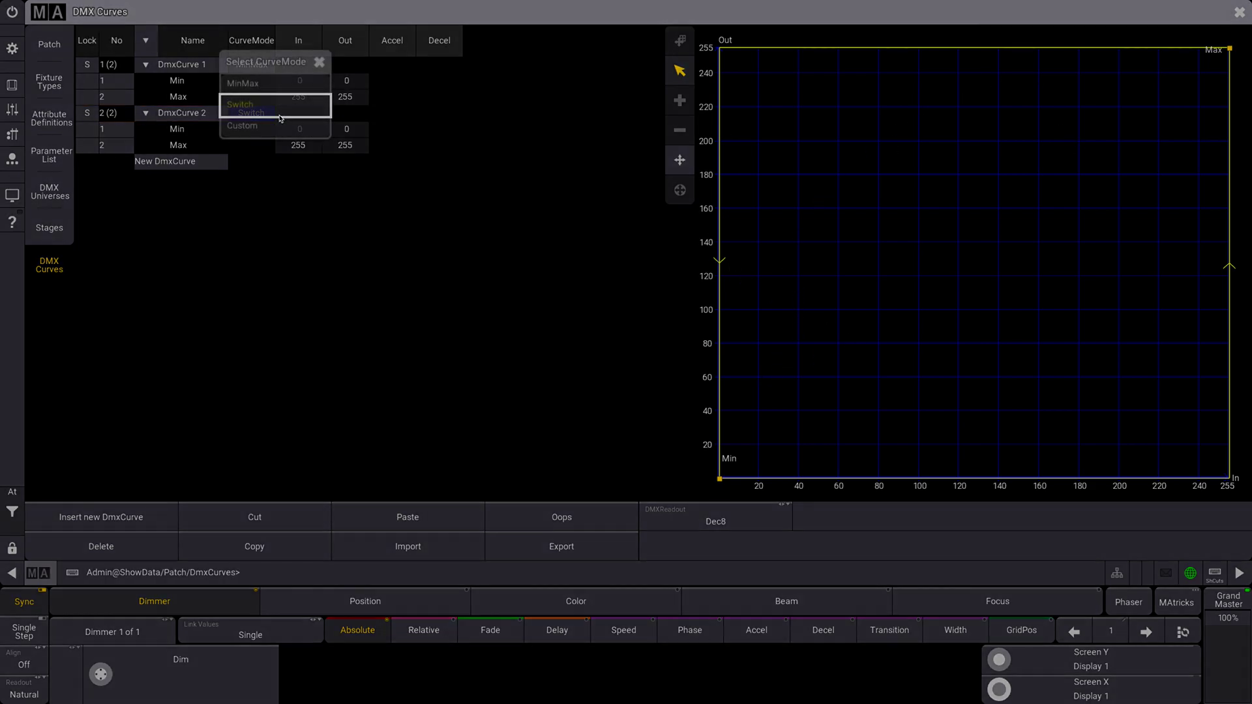
{"action": "left_click", "coordinate": [284, 131]}
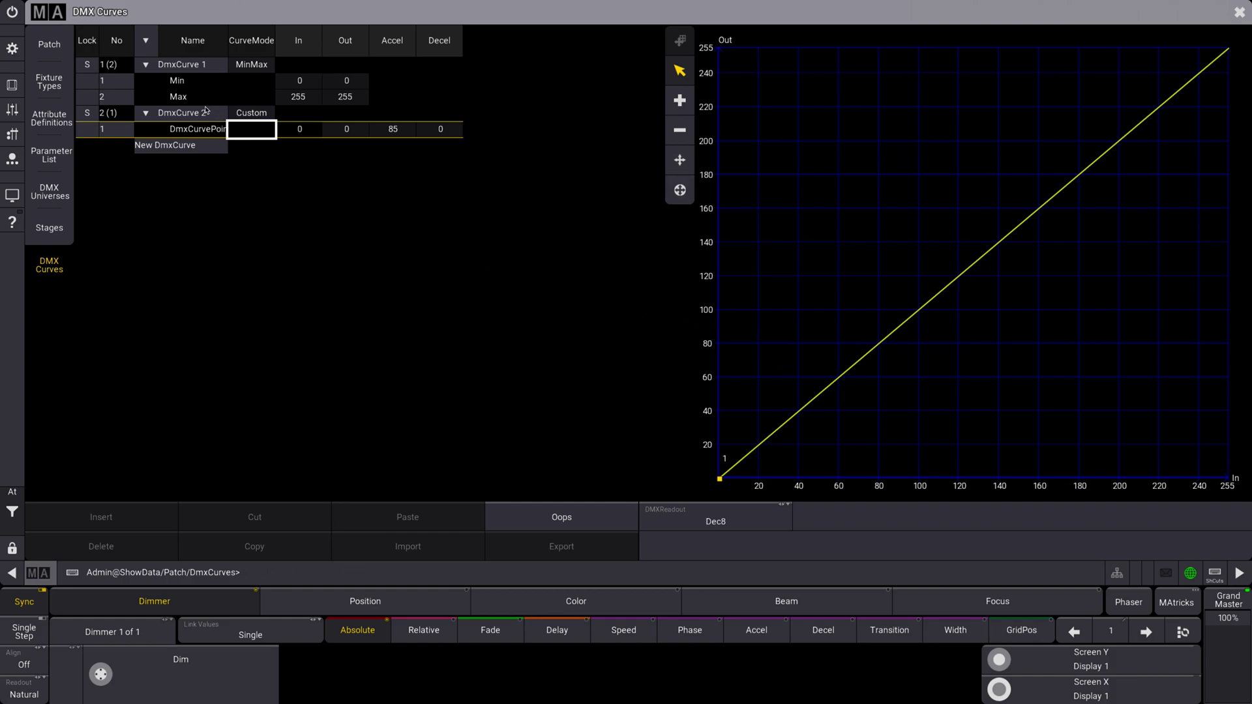
Add two points to the custom curve at about In 100, Out 60 and In 221, Out 121.
{"action": "left_click", "coordinate": [679, 104]}
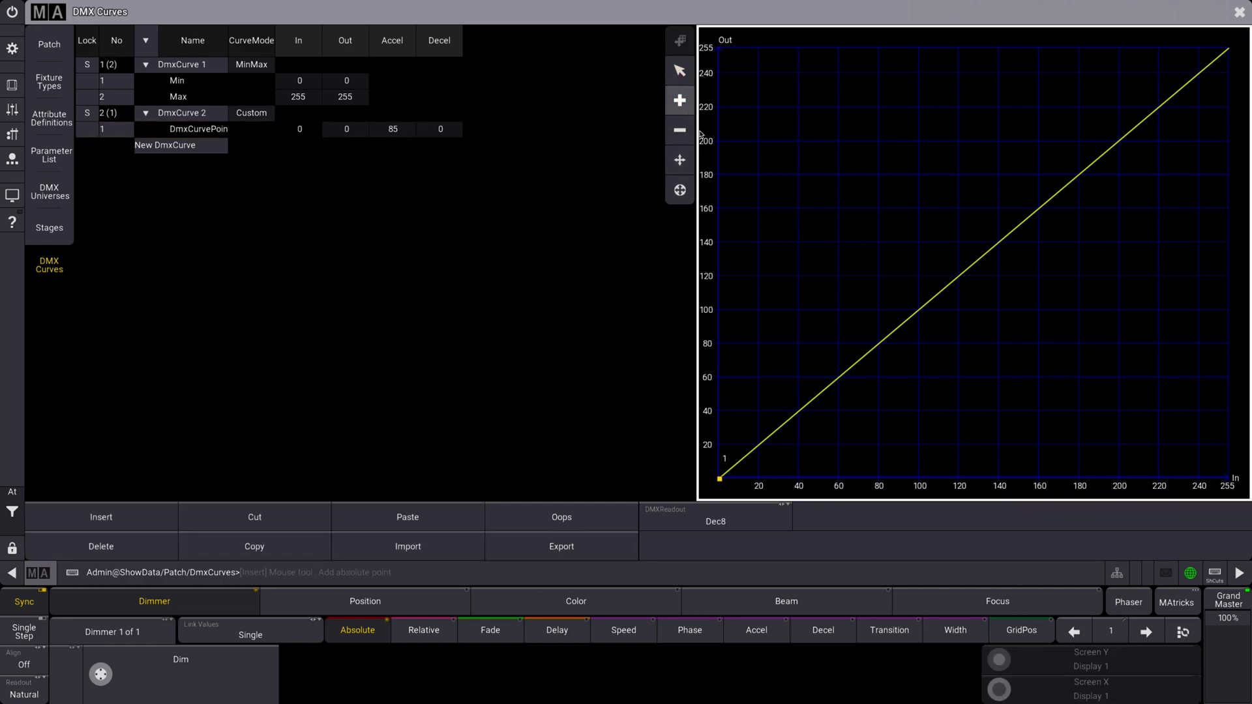
{"action": "left_click", "coordinate": [919, 378]}
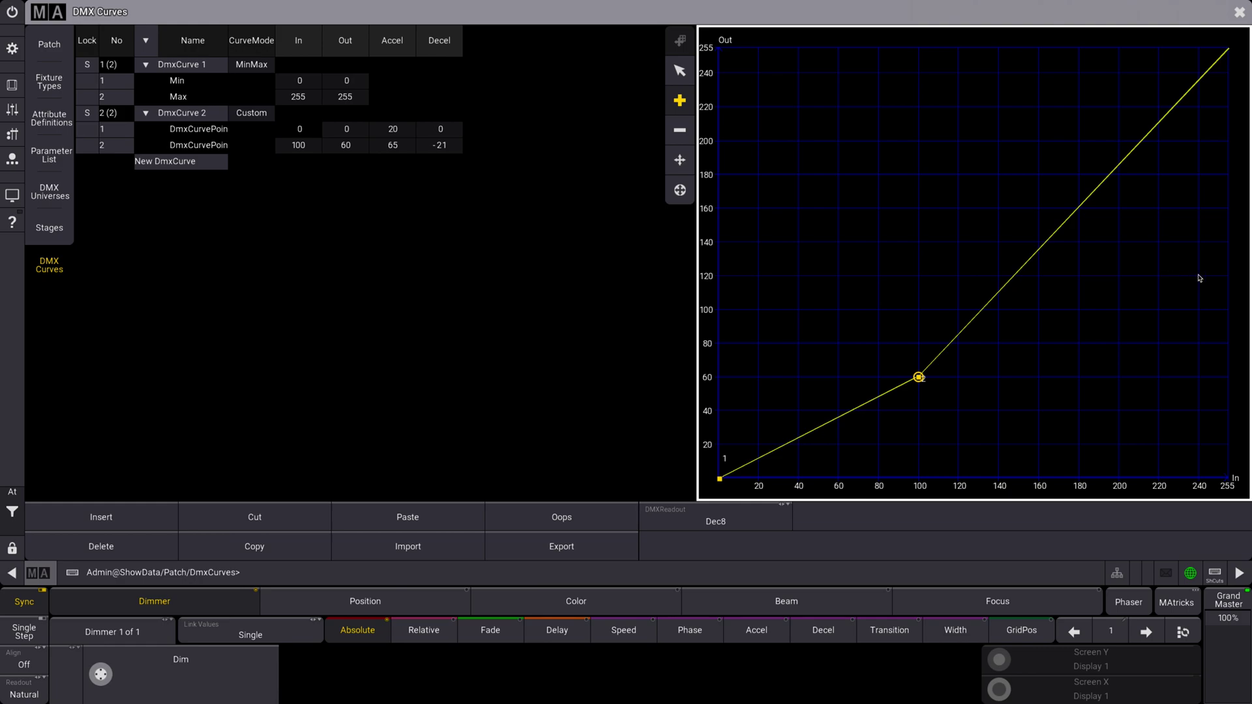
{"action": "left_click", "coordinate": [1160, 275]}
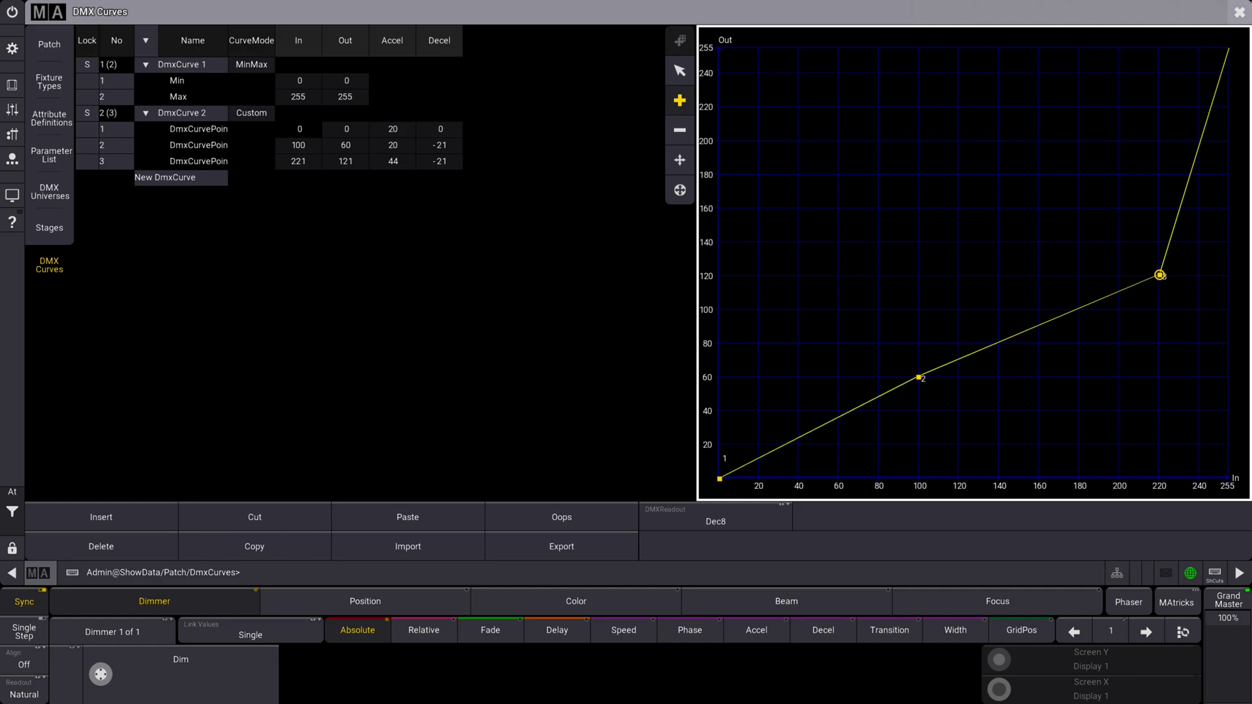
Remove the third curve point and add a replacement at about In 240, Out 120.
{"action": "left_click", "coordinate": [679, 132]}
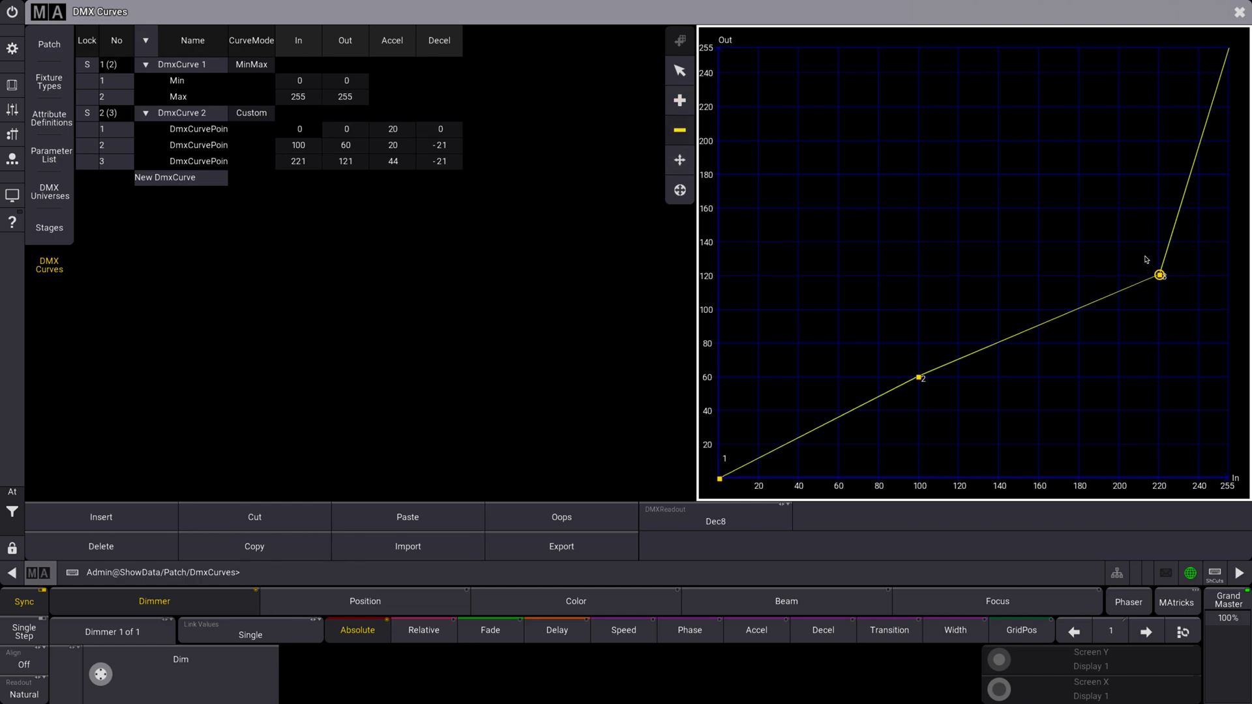
{"action": "left_click_drag", "start_coordinate": [1146, 259], "coordinate": [1205, 305]}
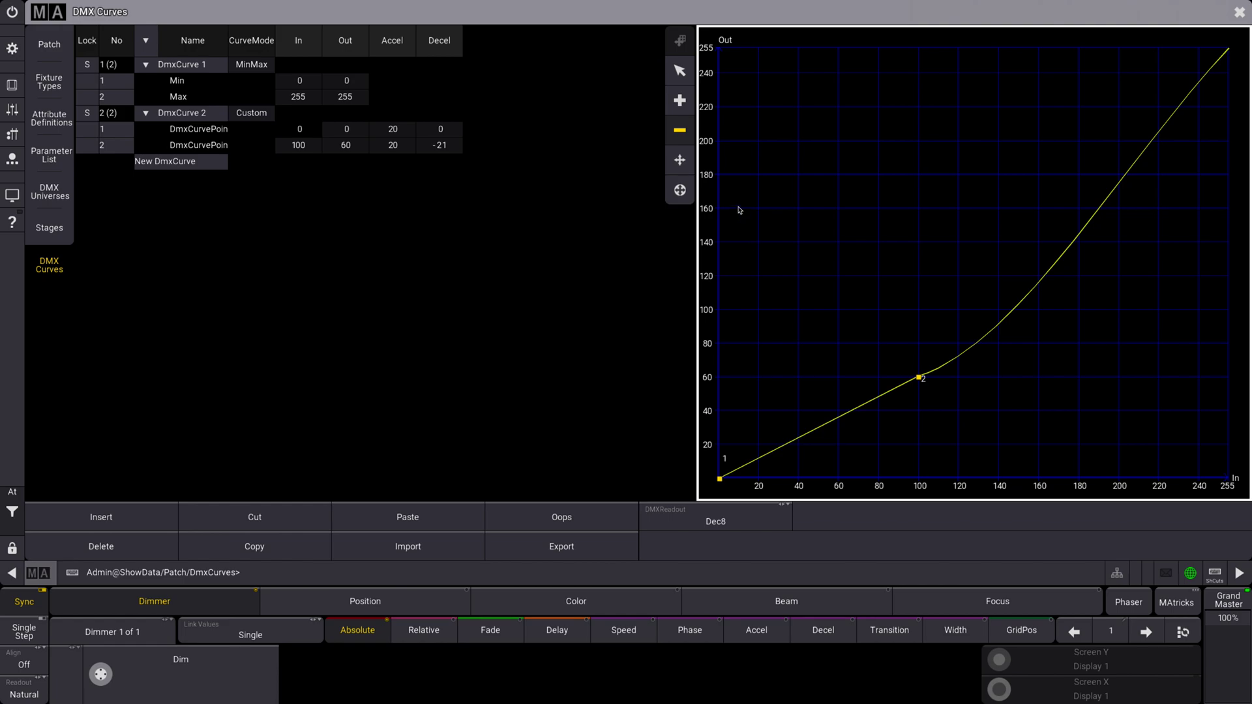
{"action": "left_click", "coordinate": [679, 101]}
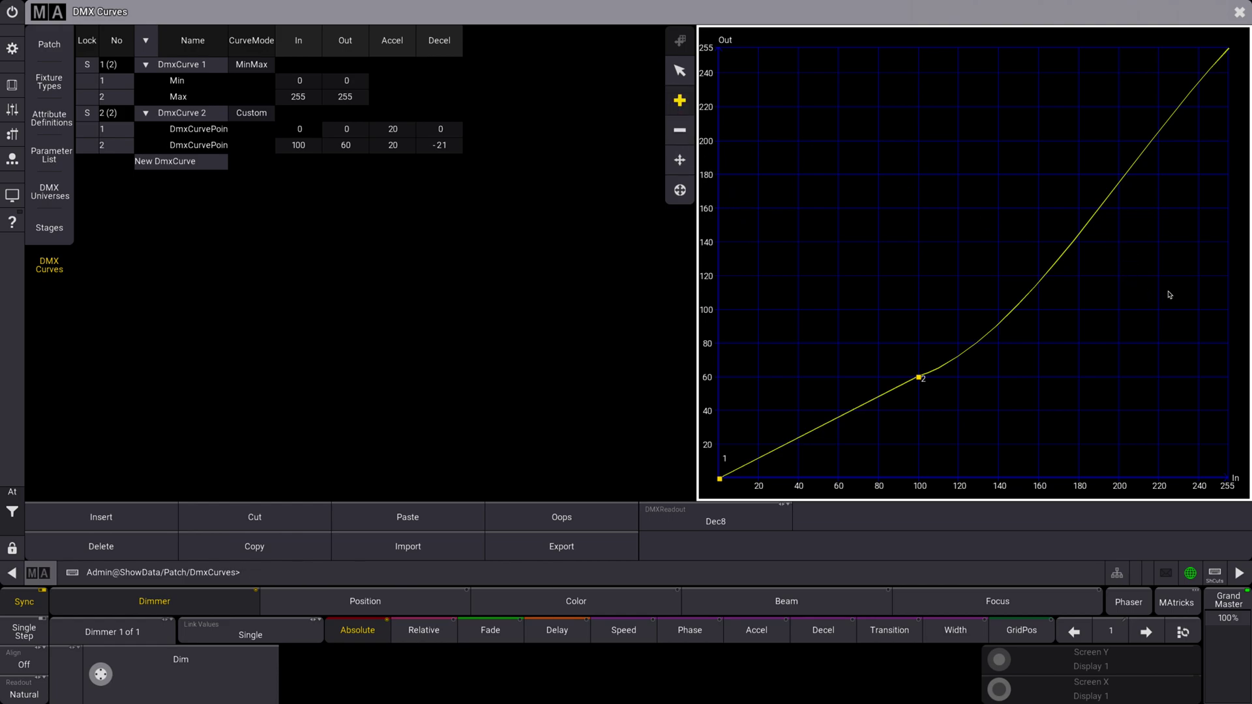
{"action": "left_click", "coordinate": [1197, 276]}
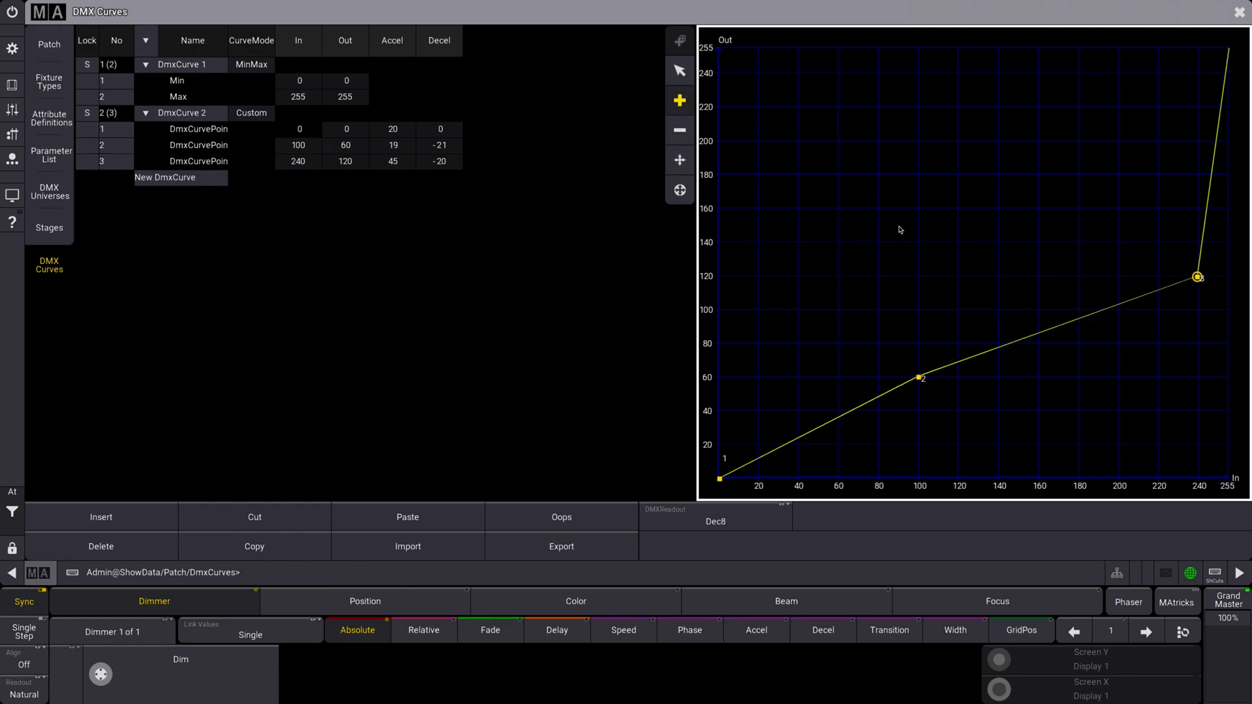
Move the third curve point to about In 219, Out 121 and bend its handles to about Accel 76 and Decel -55.
{"action": "key", "text": "alt+m"}
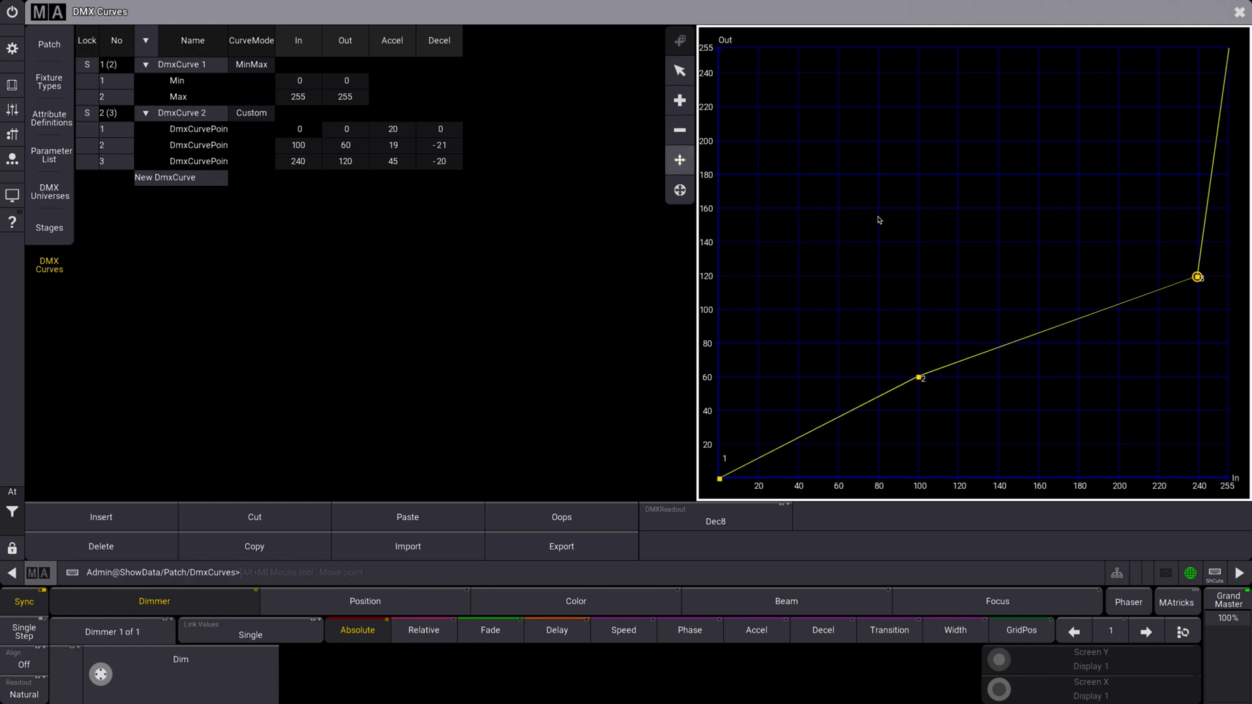
{"action": "left_click_drag", "start_coordinate": [1197, 276], "coordinate": [1155, 274]}
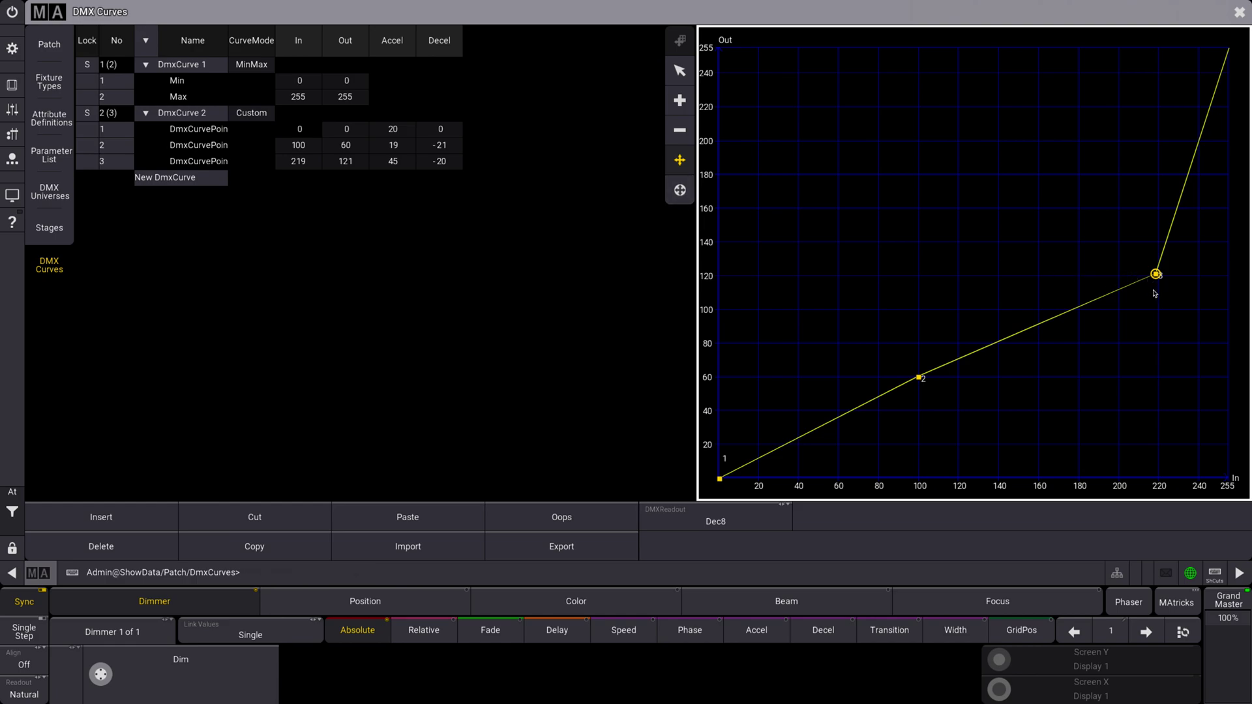
{"action": "left_click", "coordinate": [681, 199]}
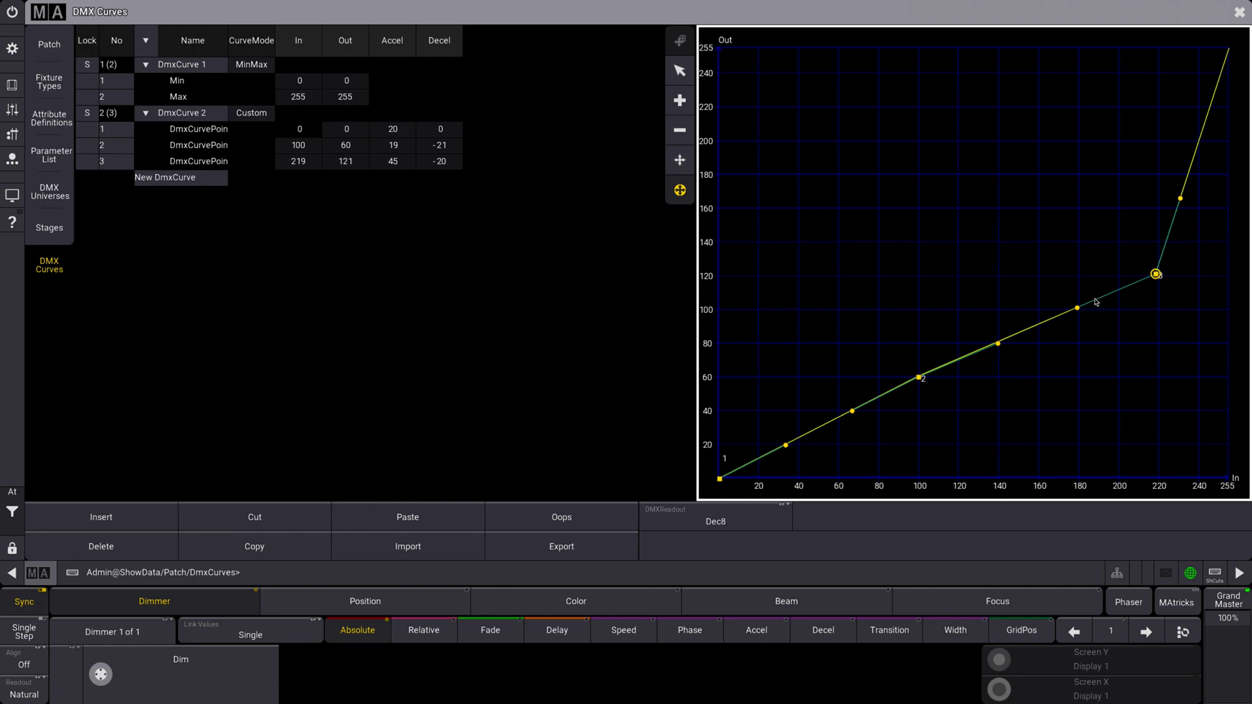
{"action": "left_click_drag", "start_coordinate": [1078, 309], "coordinate": [1116, 369]}
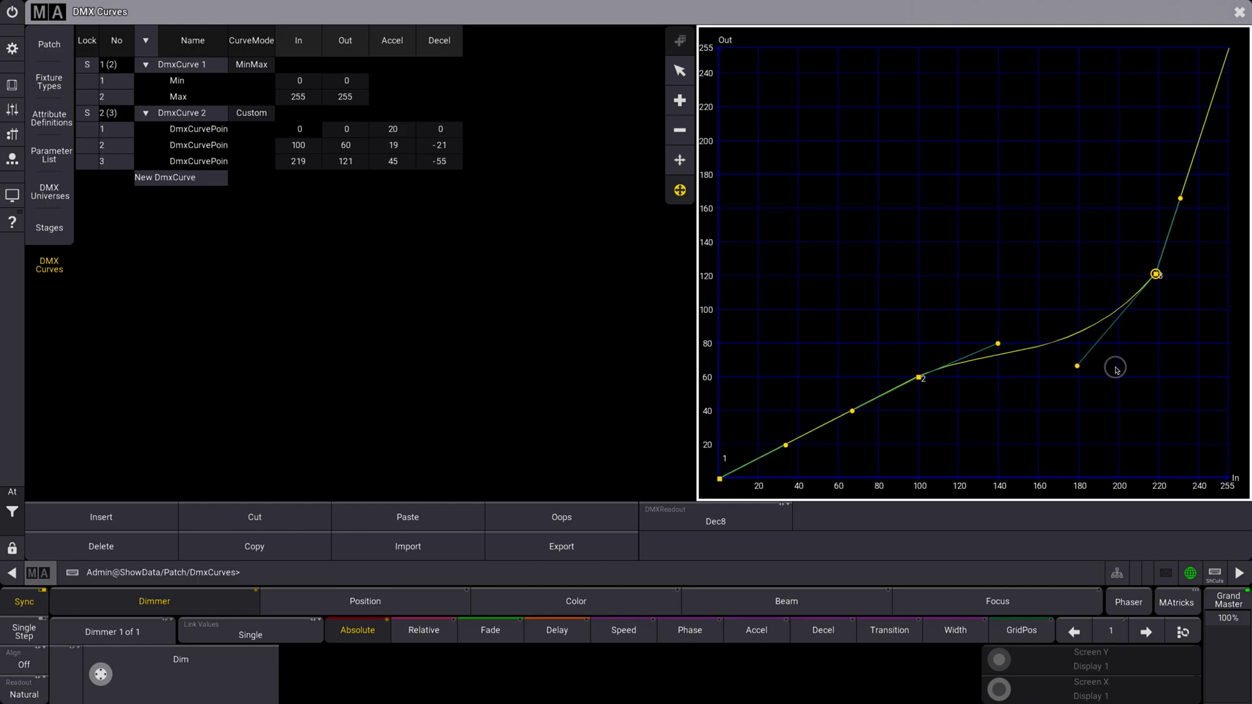
{"action": "left_click_drag", "start_coordinate": [1180, 199], "coordinate": [1180, 146]}
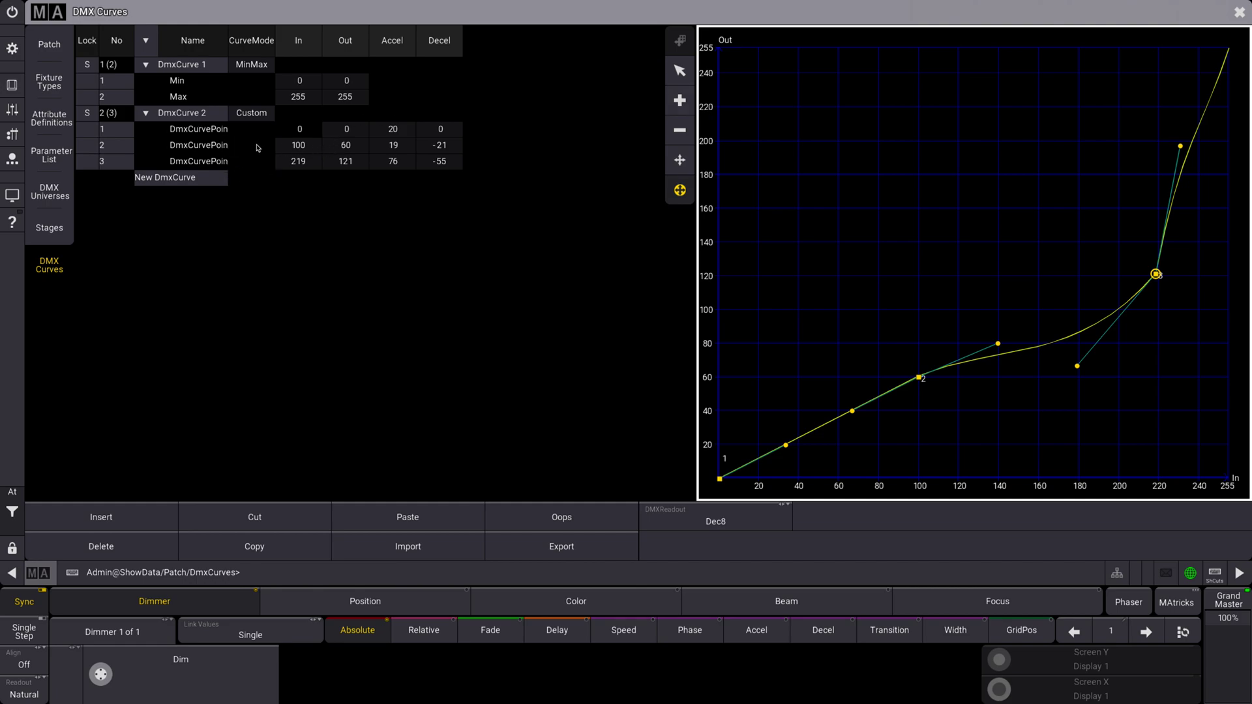
Set the In value of the third curve point to 210.
{"action": "left_click", "coordinate": [307, 165]}
{"action": "left_click", "coordinate": [306, 164]}
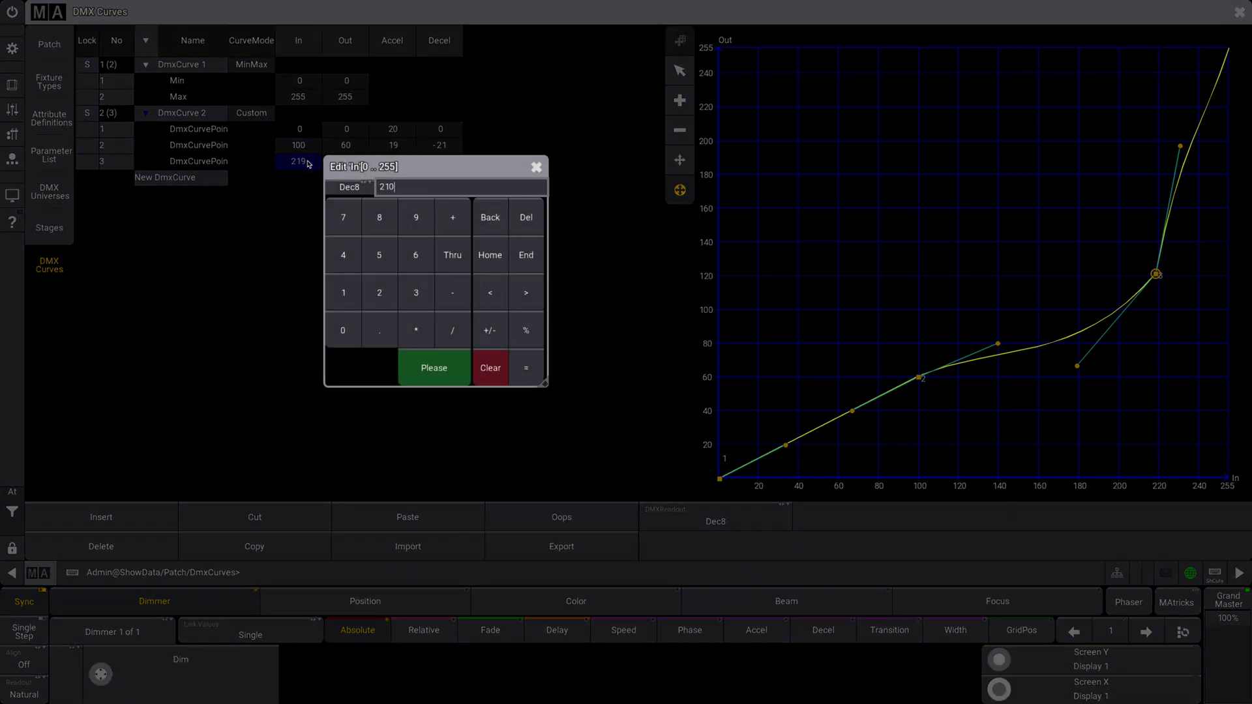
{"action": "type", "text": "210"}
{"action": "key", "text": "Return"}
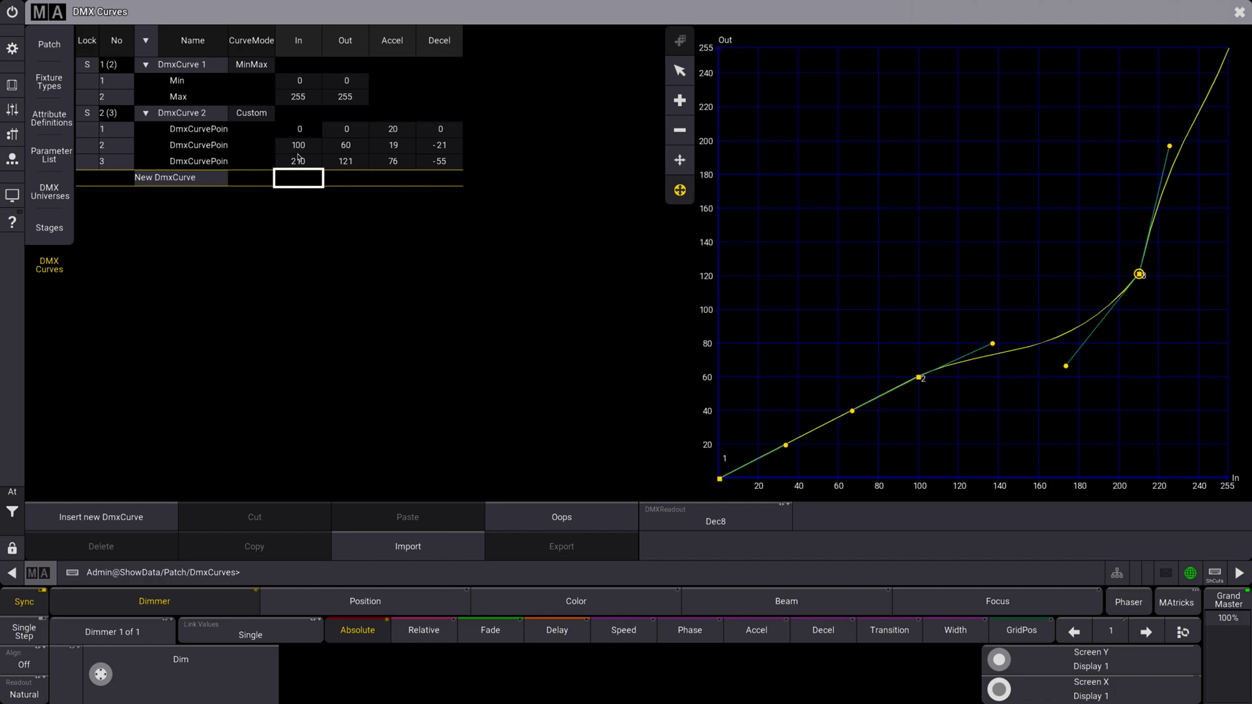
Try an In value of 150 for the third curve point and set it back to 210.
{"action": "left_click", "coordinate": [303, 162]}
{"action": "left_click", "coordinate": [305, 163]}
{"action": "type", "text": "150"}
{"action": "key", "text": "Return"}
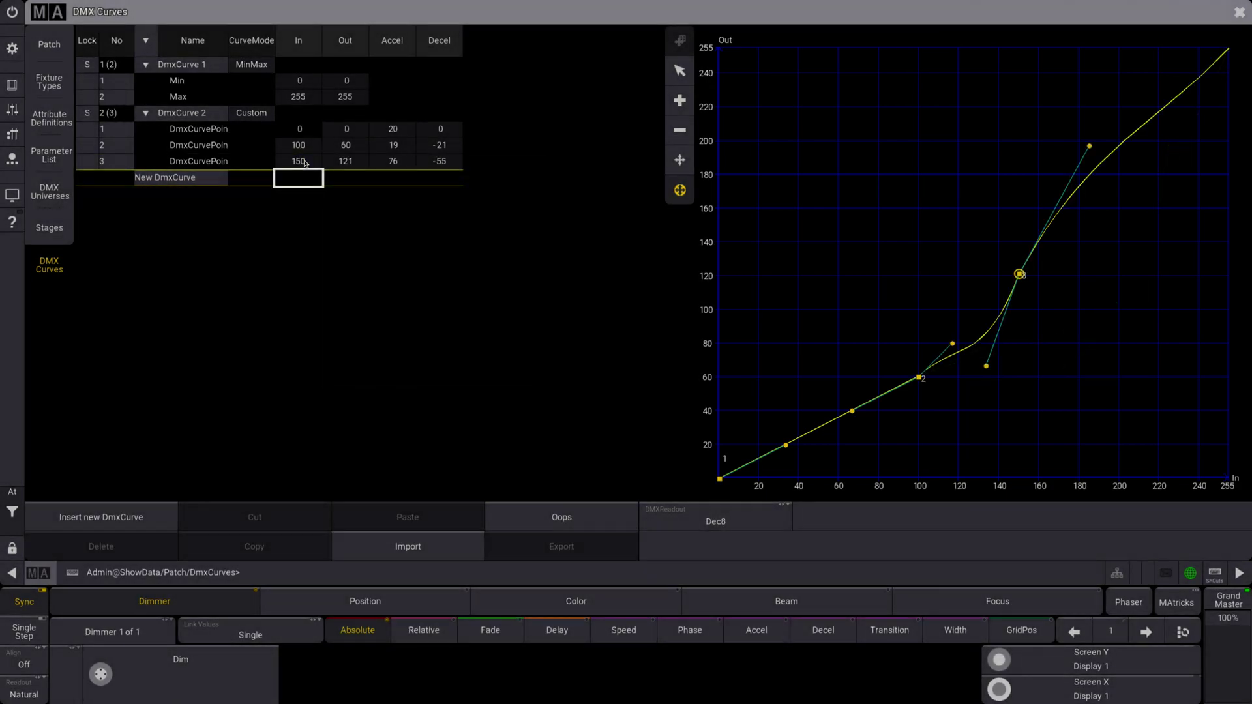
{"action": "double_click", "coordinate": [312, 163]}
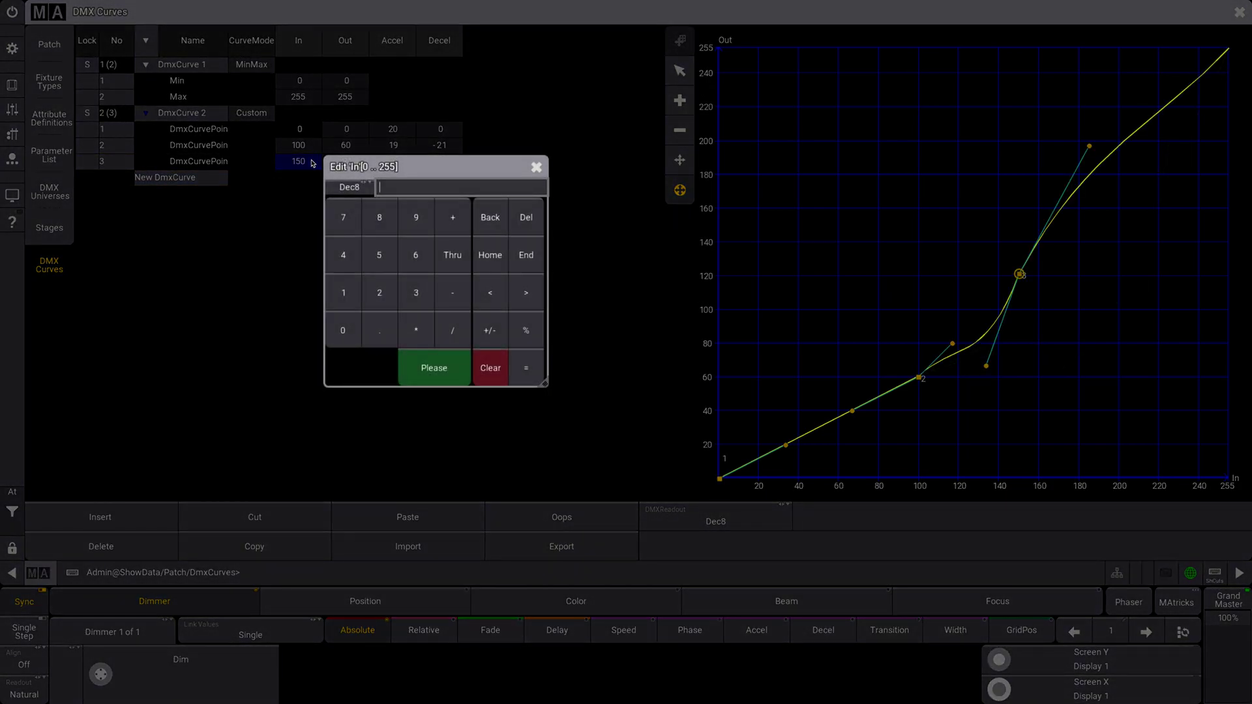
{"action": "key", "text": "Return"}
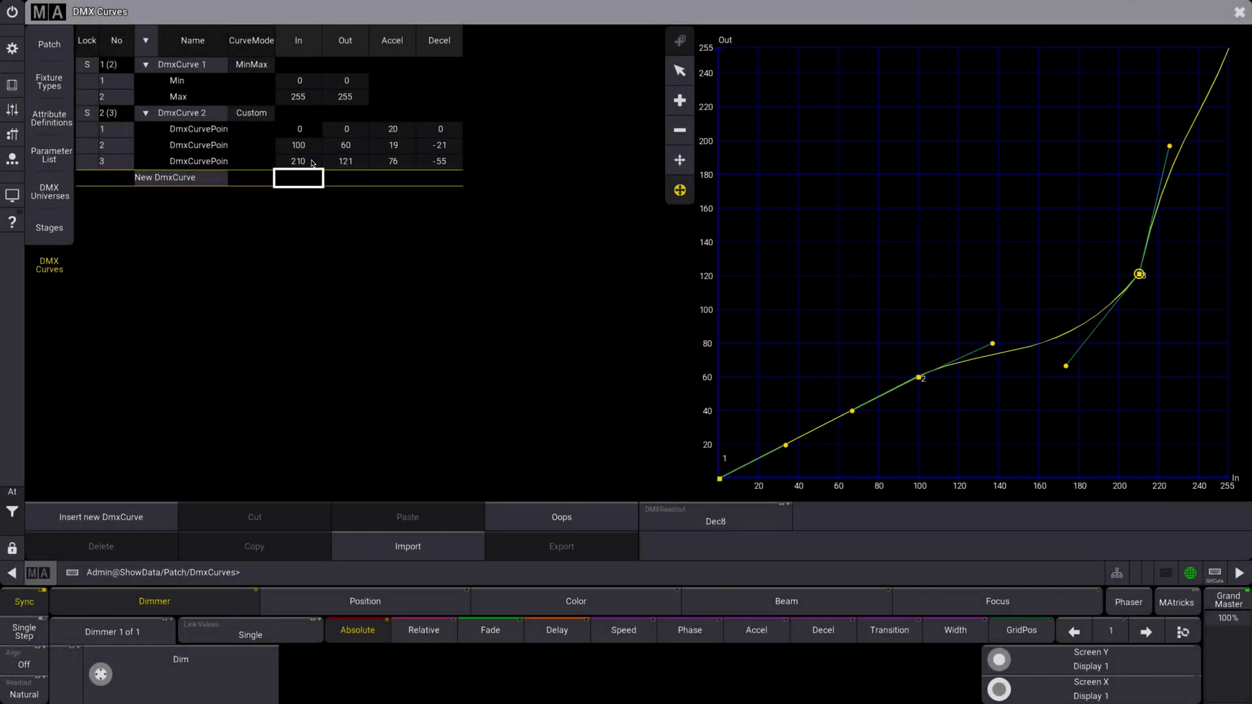
Rename the custom DMX curve as test.
{"action": "left_click", "coordinate": [184, 115]}
{"action": "left_click", "coordinate": [183, 115]}
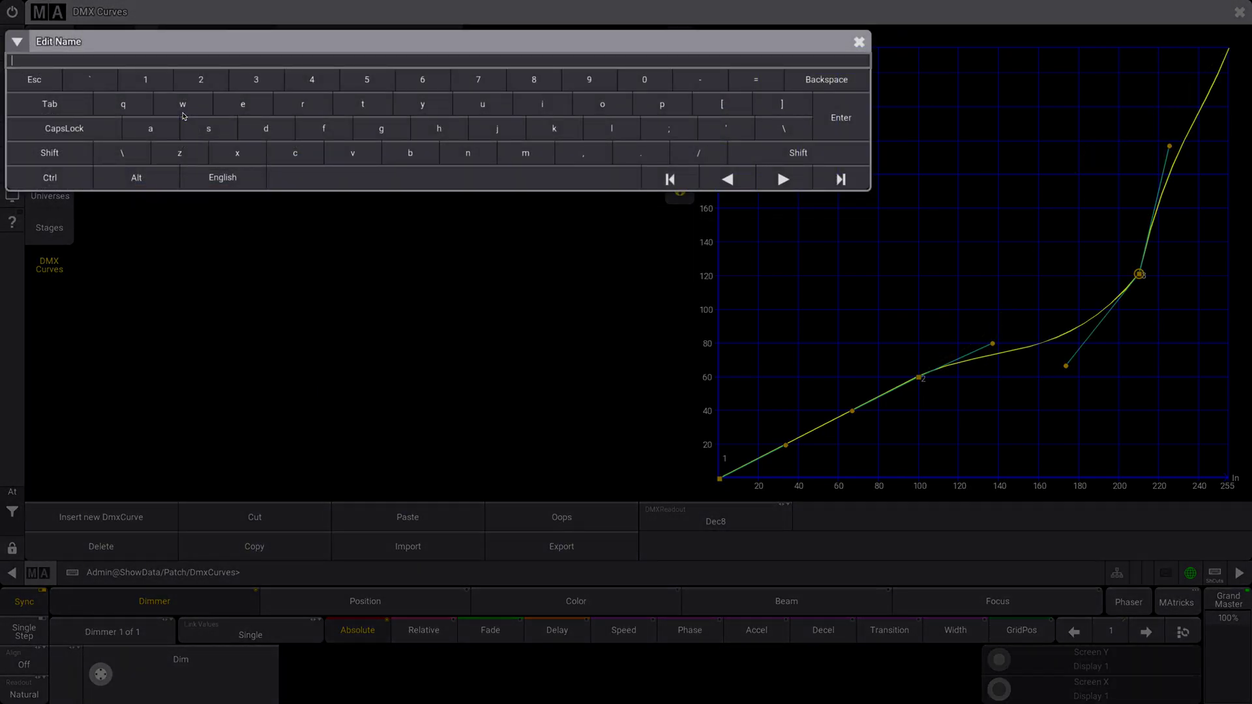
{"action": "key", "text": "Return"}
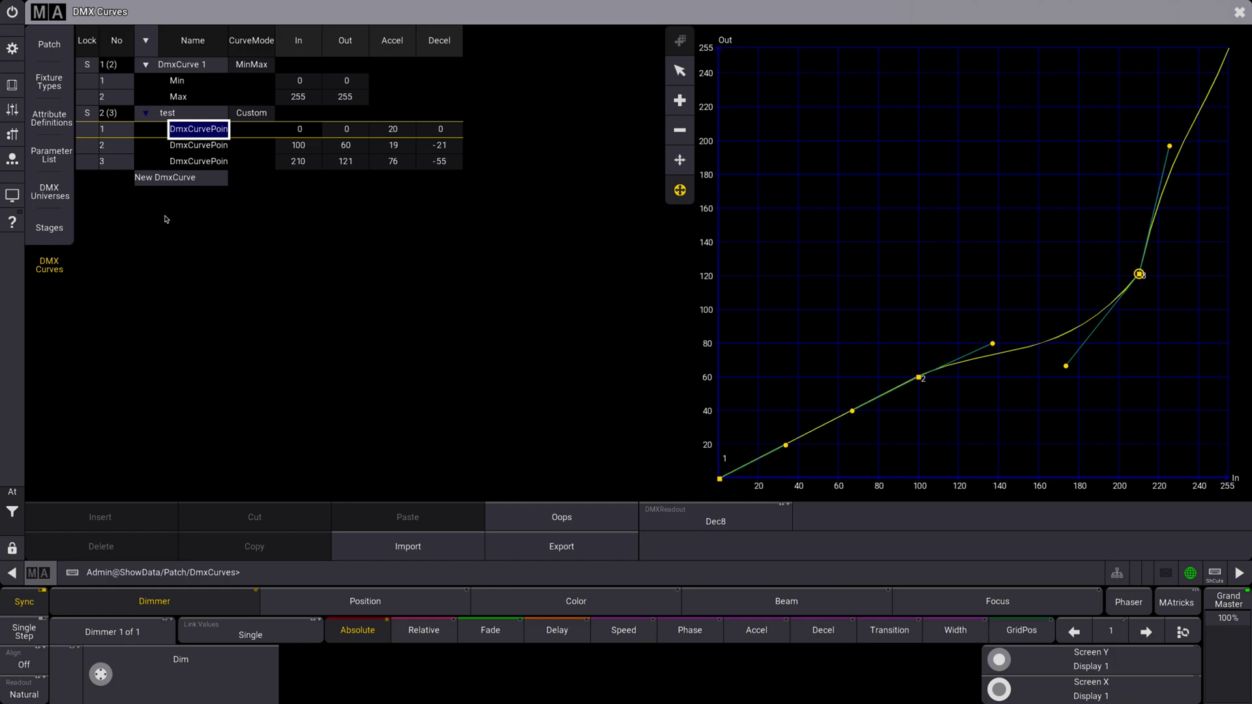
Assign the test DMX curve to the Dimmer 1 channel in the patch's parameter list.
{"action": "left_click", "coordinate": [49, 43]}
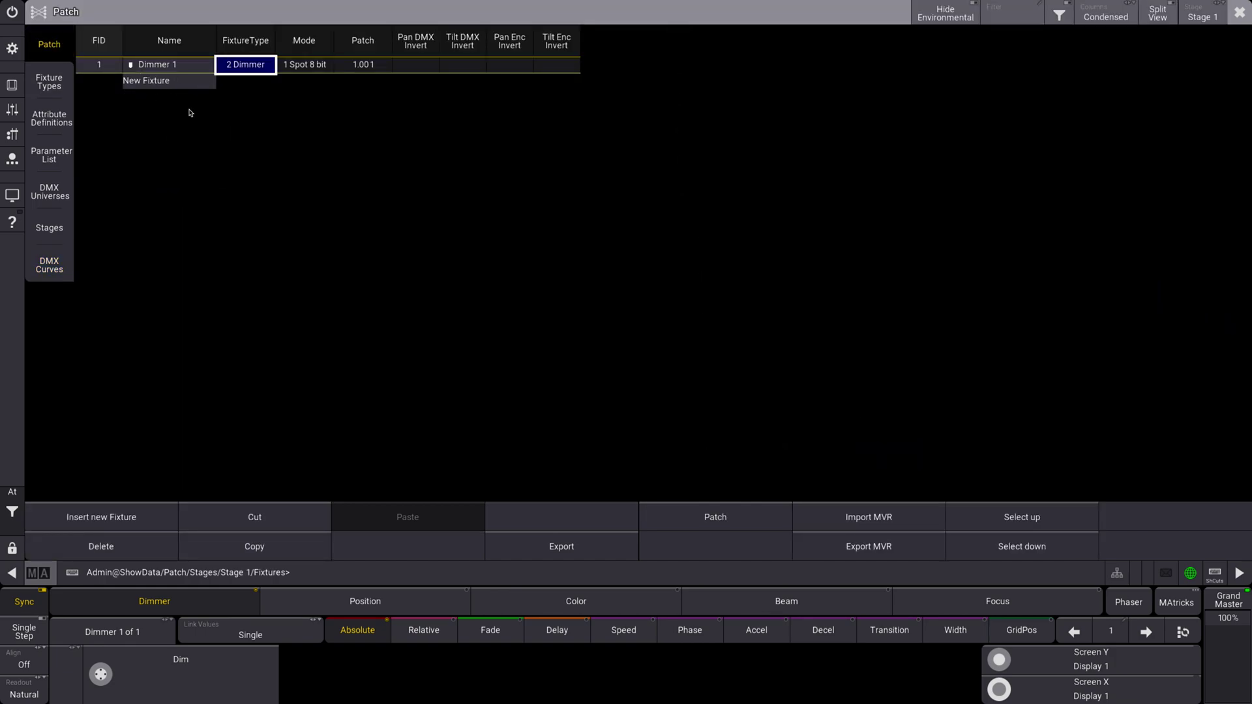
{"action": "left_click", "coordinate": [52, 155]}
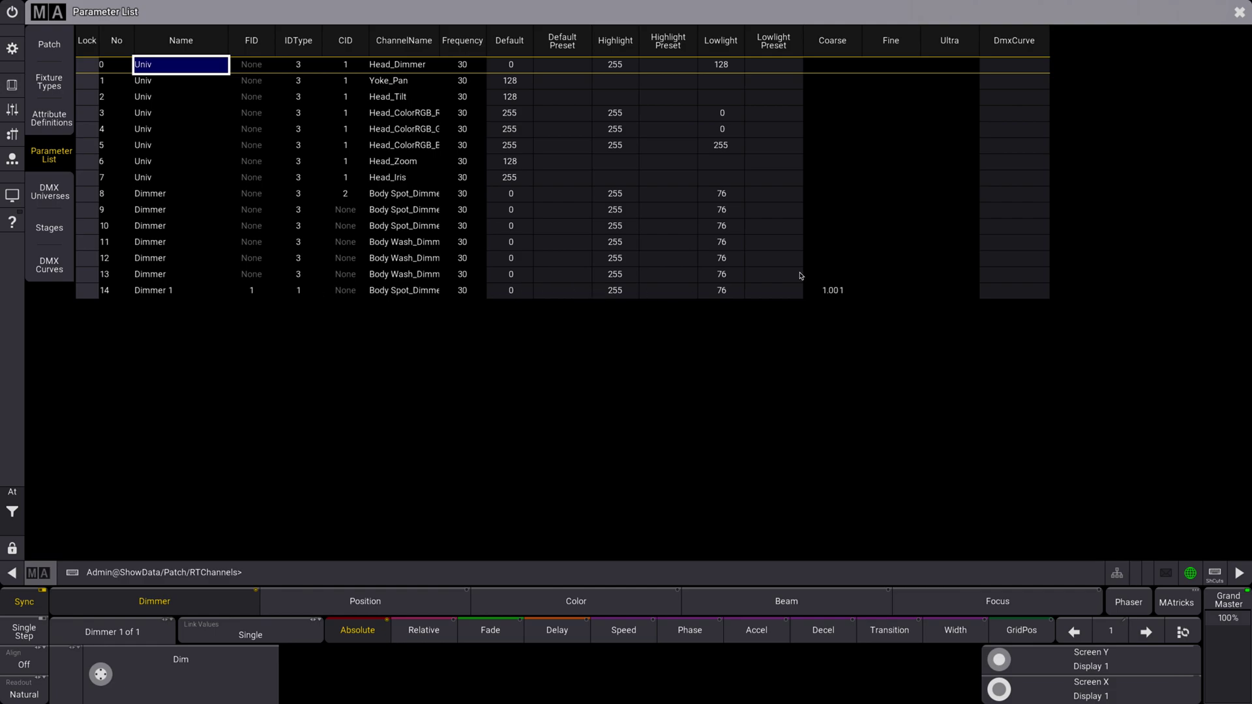
{"action": "left_click", "coordinate": [1027, 295]}
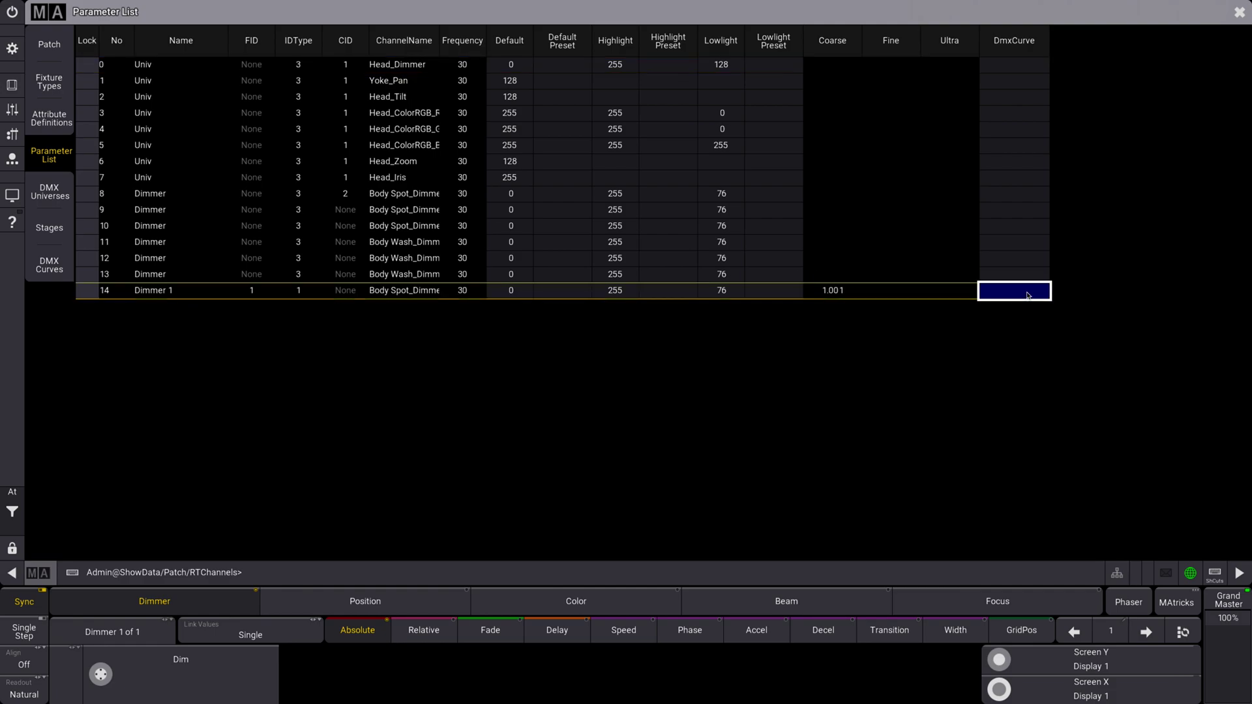
{"action": "left_click", "coordinate": [1021, 291]}
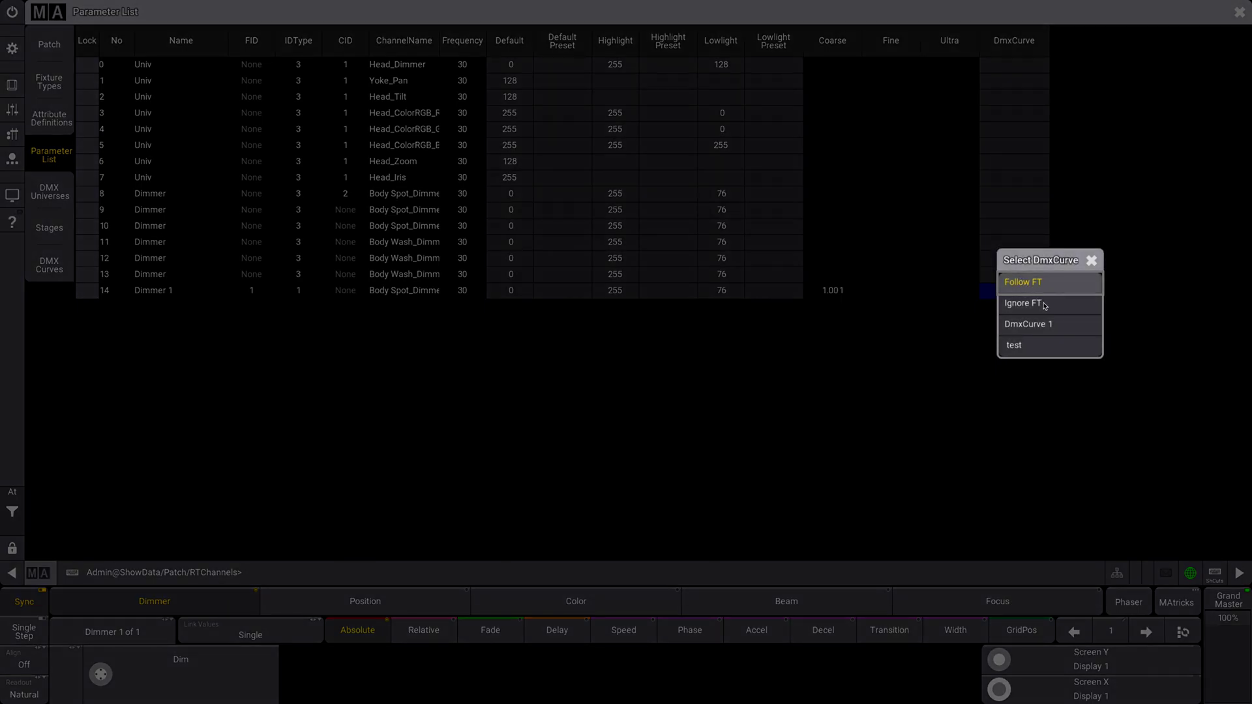
{"action": "left_click", "coordinate": [1041, 347]}
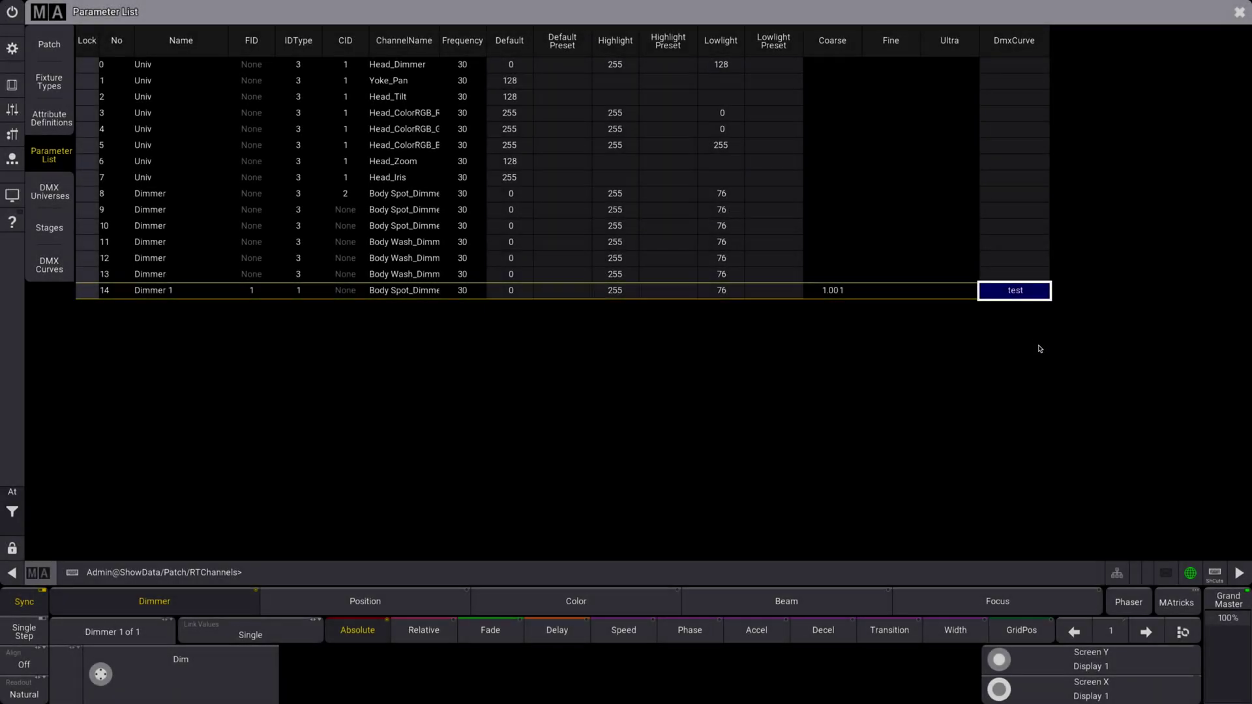
Save the patch changes on leaving the patch, and select the Dimmer 1 fixture in the 3D view with its Dim attribute active.
{"action": "left_click", "coordinate": [1240, 12]}
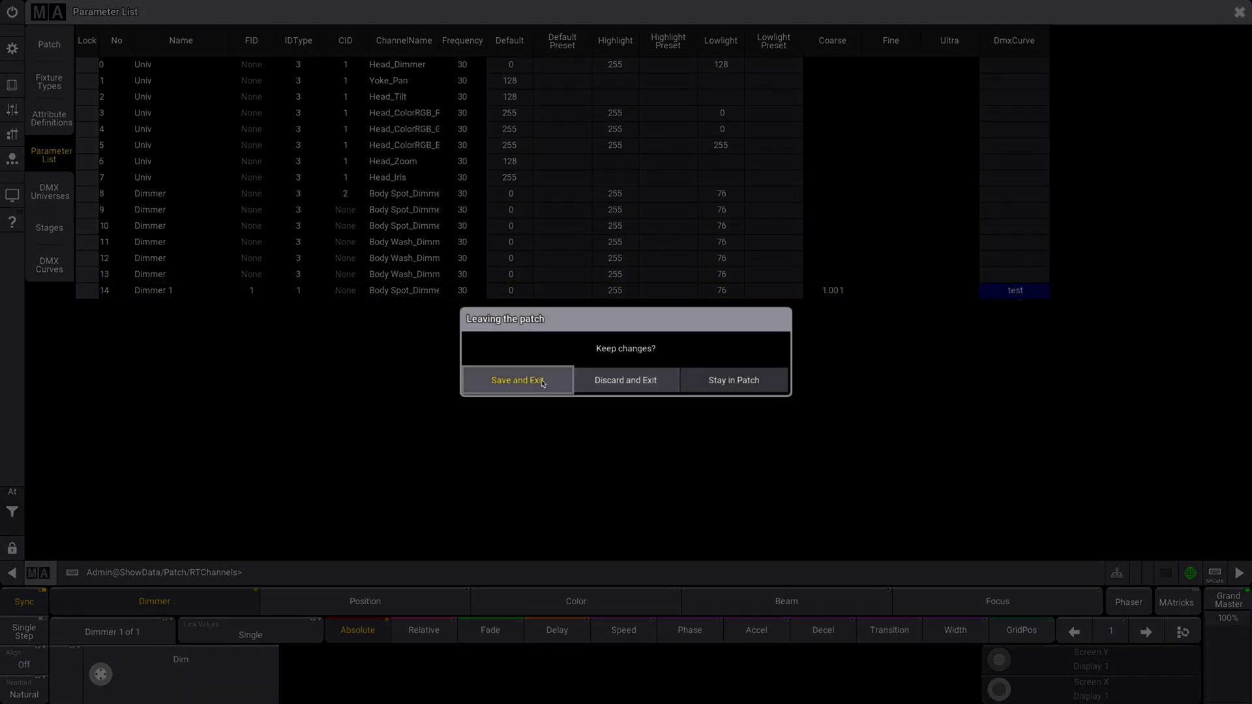
{"action": "left_click", "coordinate": [519, 379]}
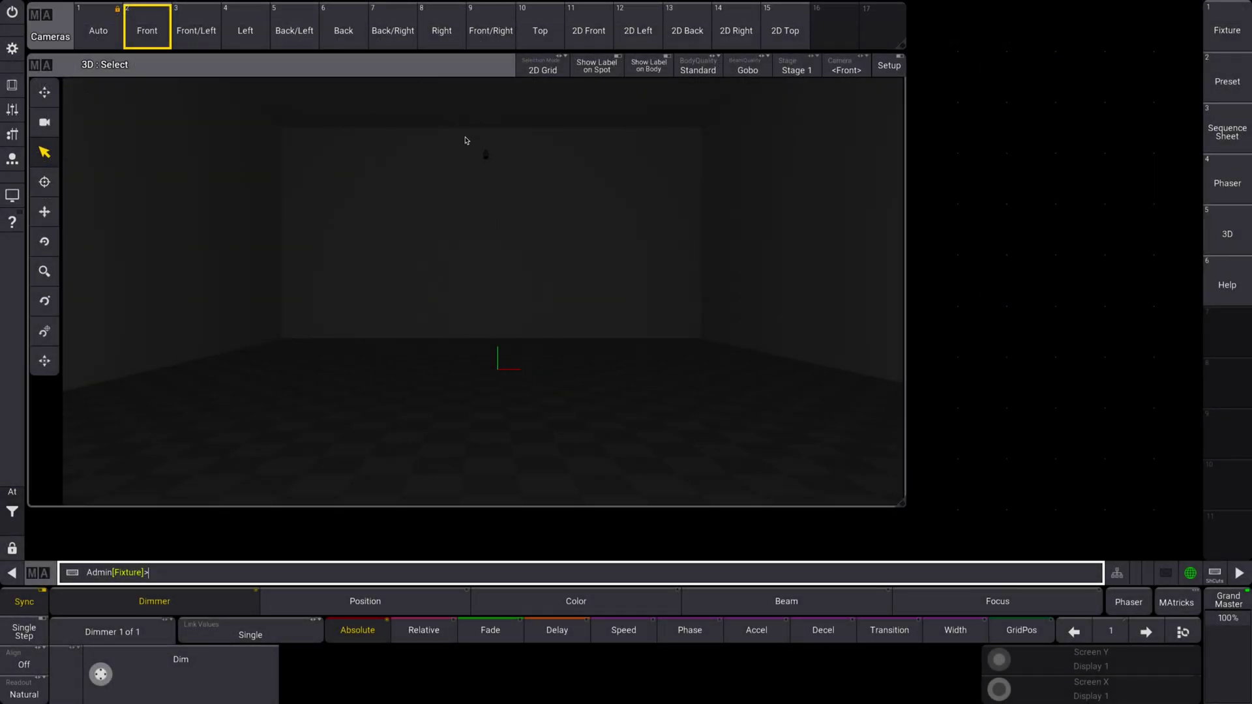
{"action": "left_click_drag", "start_coordinate": [466, 138], "coordinate": [508, 188]}
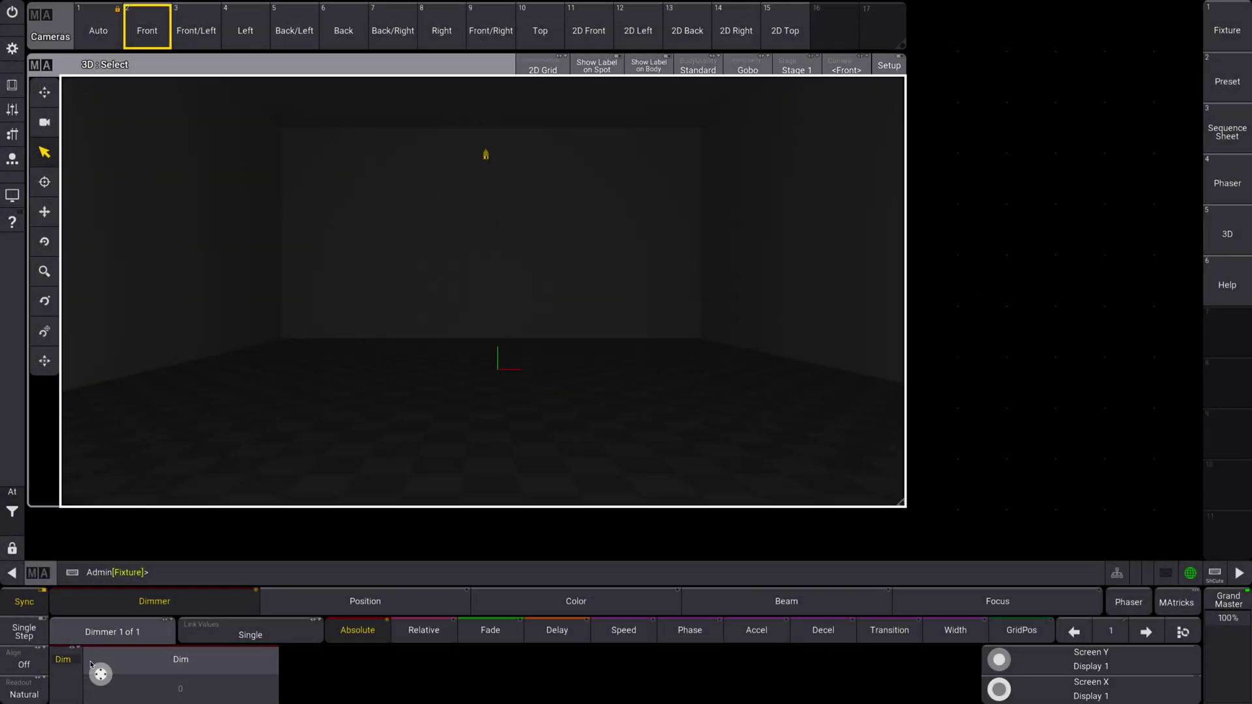
{"action": "left_click", "coordinate": [100, 678]}
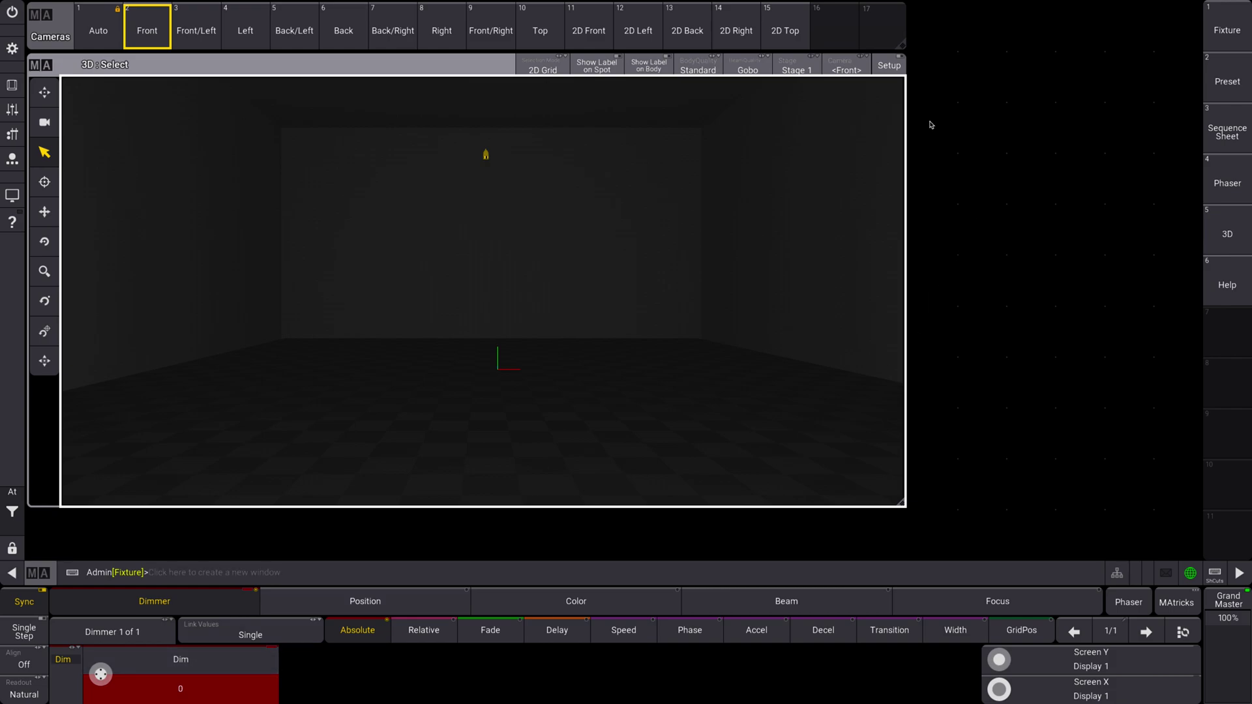
Add a Fixture Sheet window in the empty area beside the 3D view.
{"action": "left_click", "coordinate": [931, 122]}
{"action": "left_click", "coordinate": [502, 274]}
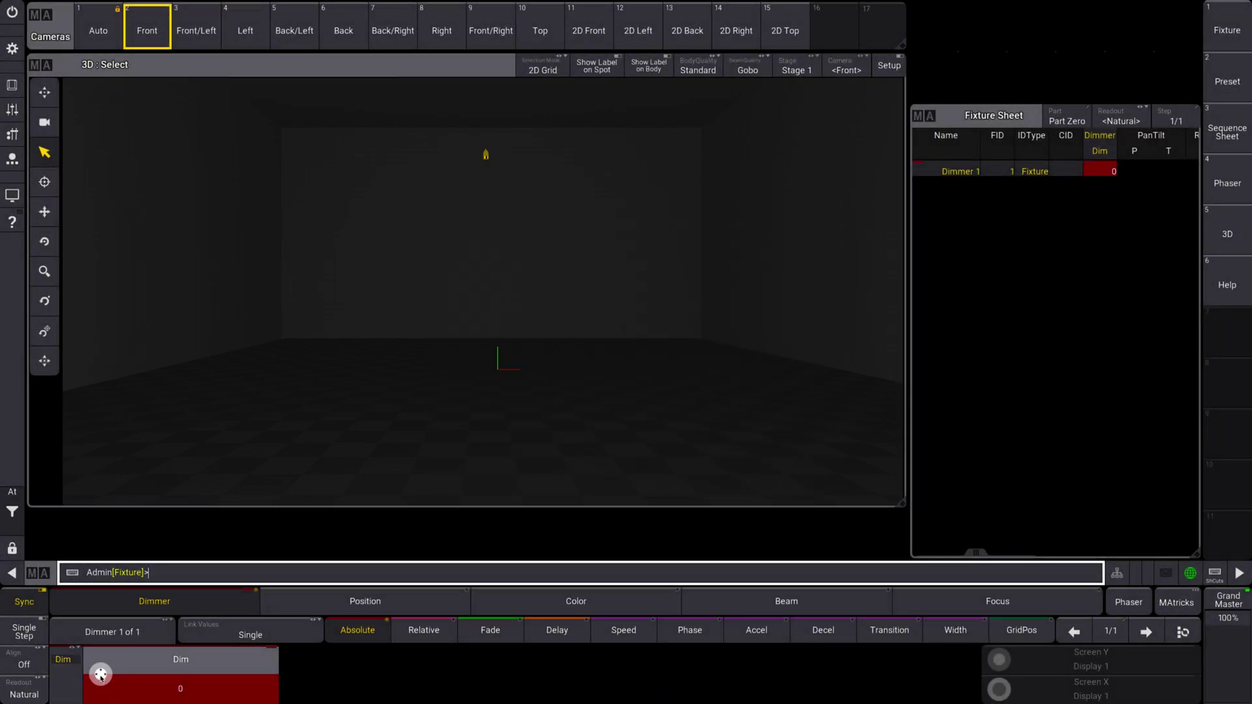
Test the test curve by raising Dimmer 1's Dim value gradually to 66 and lowering it to 2.
{"action": "scroll", "coordinate": [101, 675], "scroll_direction": "up", "scroll_amount": 10}
{"action": "scroll", "coordinate": [101, 675], "scroll_direction": "up", "scroll_amount": 2}
{"action": "scroll", "coordinate": [101, 675], "scroll_direction": "up", "scroll_amount": 7}
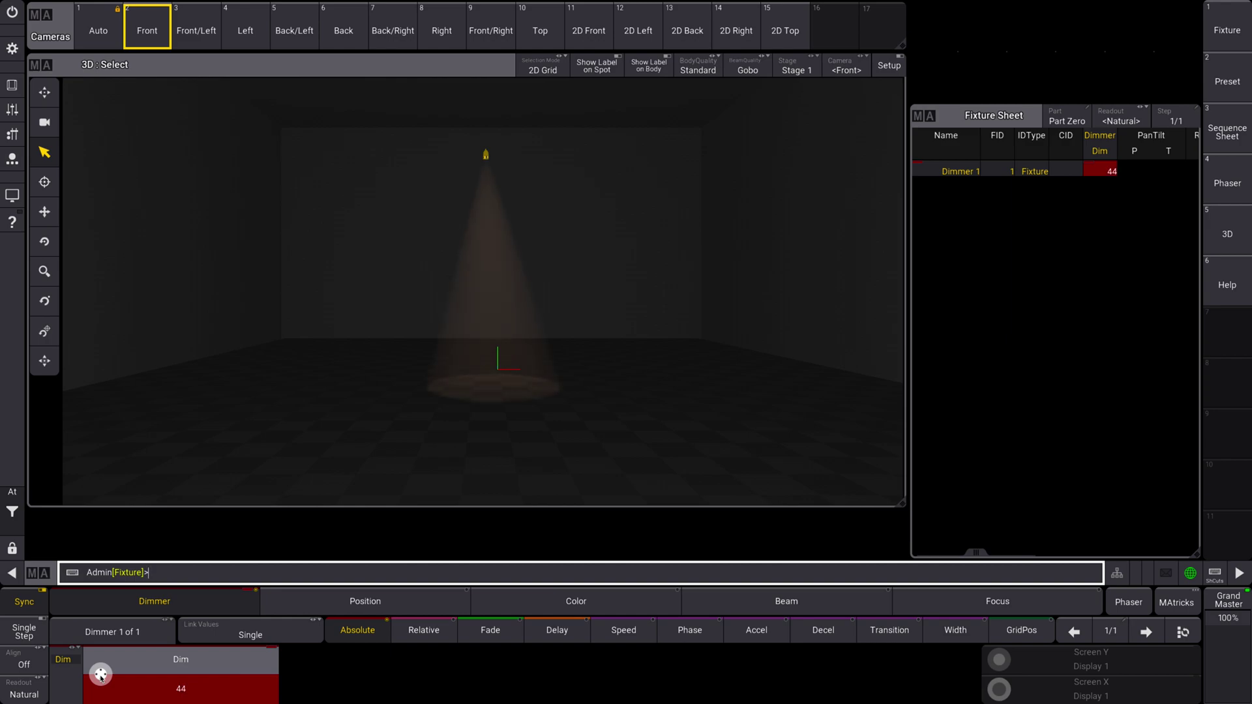
{"action": "scroll", "coordinate": [101, 675], "scroll_direction": "up", "scroll_amount": 9}
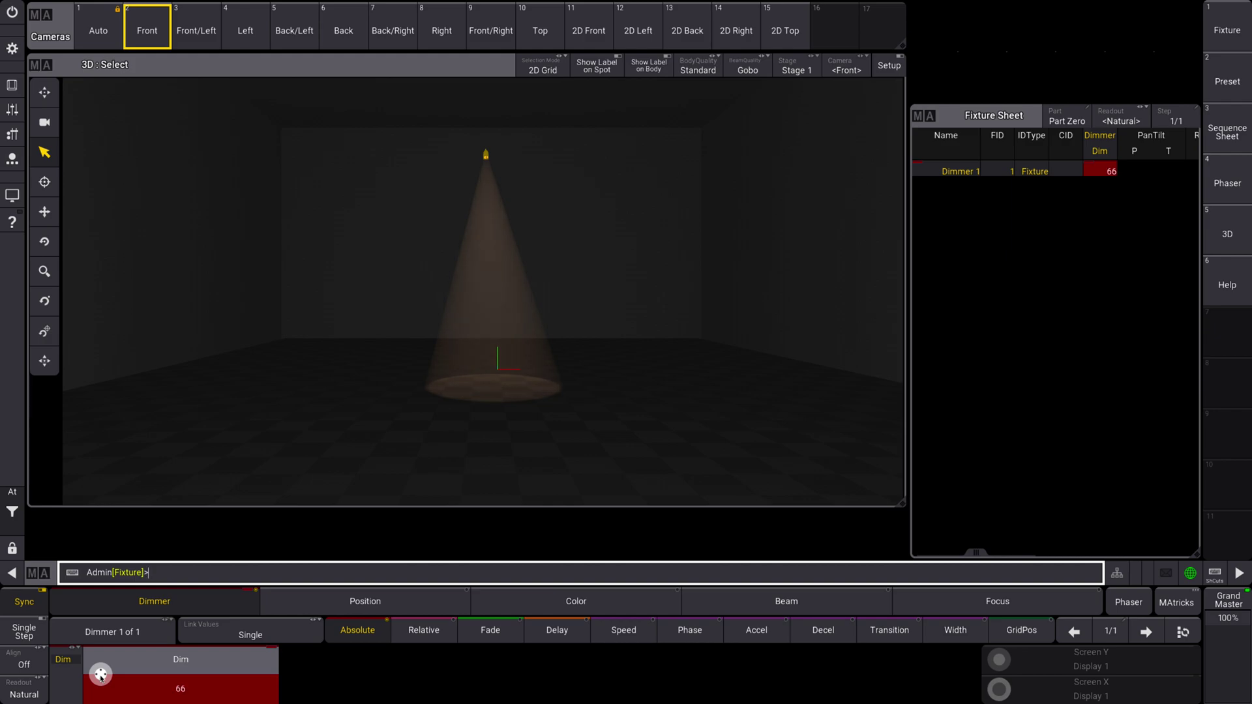
{"action": "scroll", "coordinate": [100, 676], "scroll_direction": "down", "scroll_amount": 3}
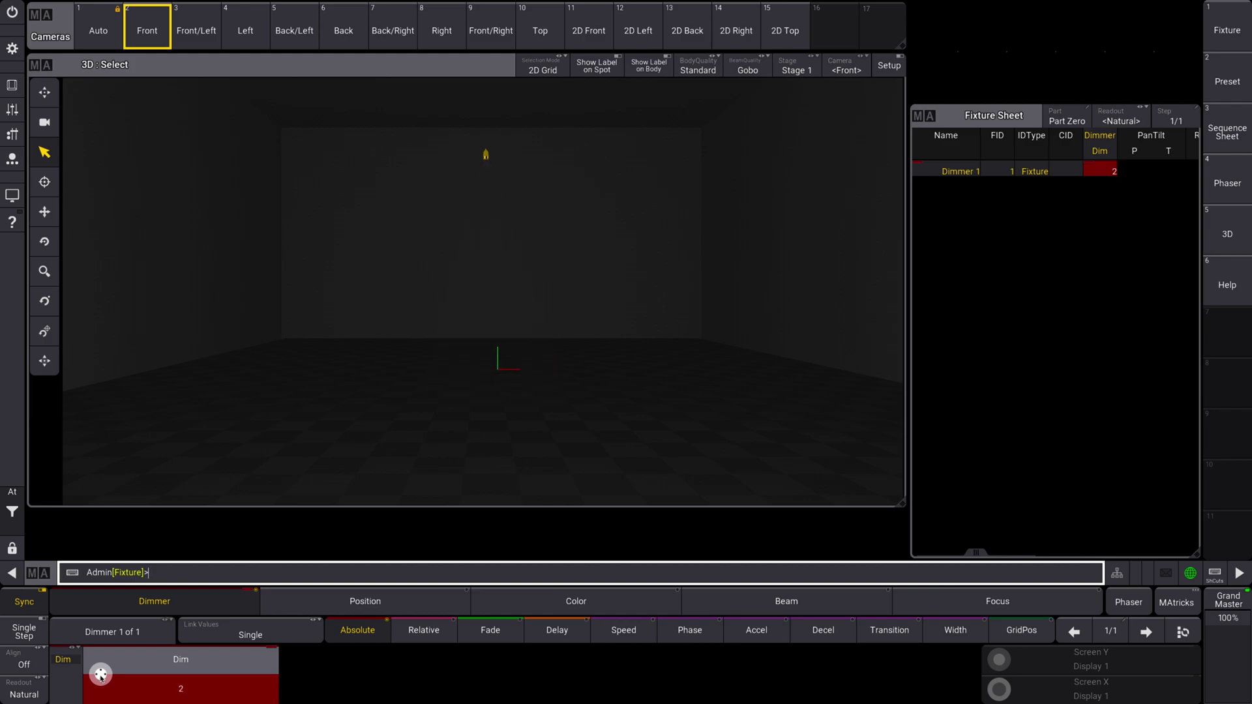
Raise Dimmer 1's Dim value from near zero in stages through 56 and 85 to 100, examining the beam's brightness.
{"action": "scroll", "coordinate": [100, 675], "scroll_direction": "up", "scroll_amount": 5}
{"action": "scroll", "coordinate": [100, 675], "scroll_direction": "up", "scroll_amount": 1}
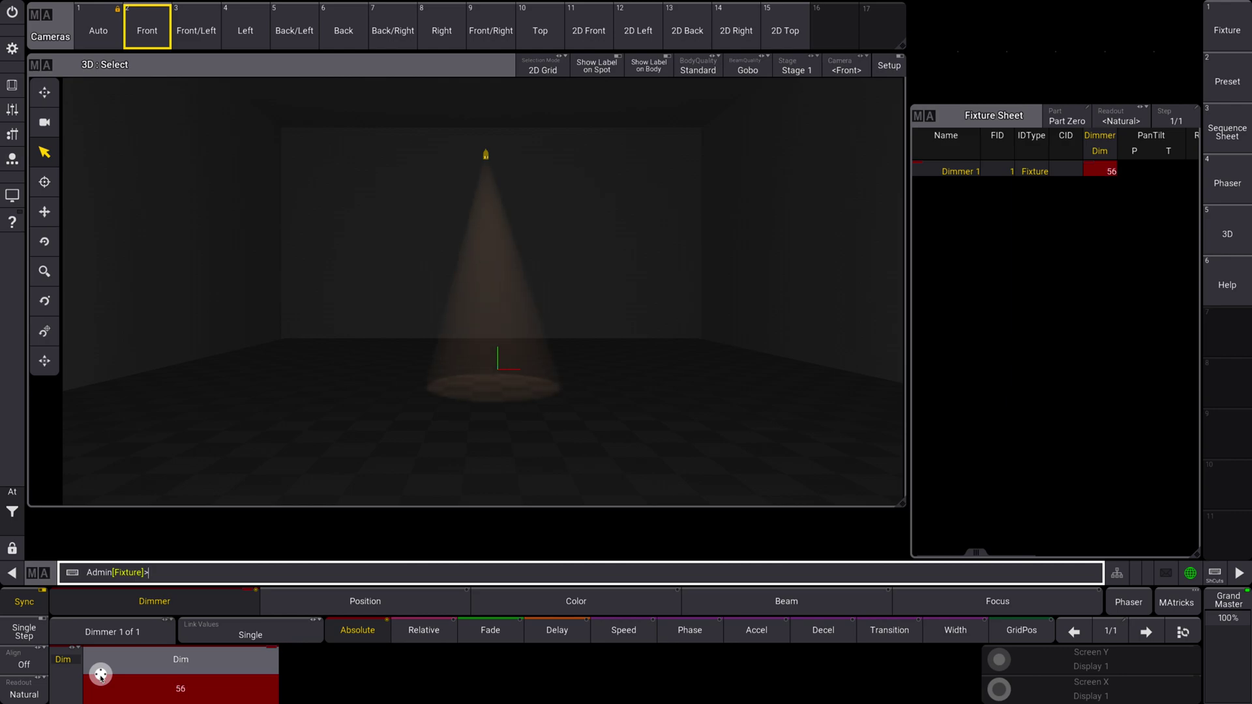
{"action": "scroll", "coordinate": [101, 676], "scroll_direction": "up", "scroll_amount": 1}
{"action": "scroll", "coordinate": [101, 675], "scroll_direction": "up", "scroll_amount": 3}
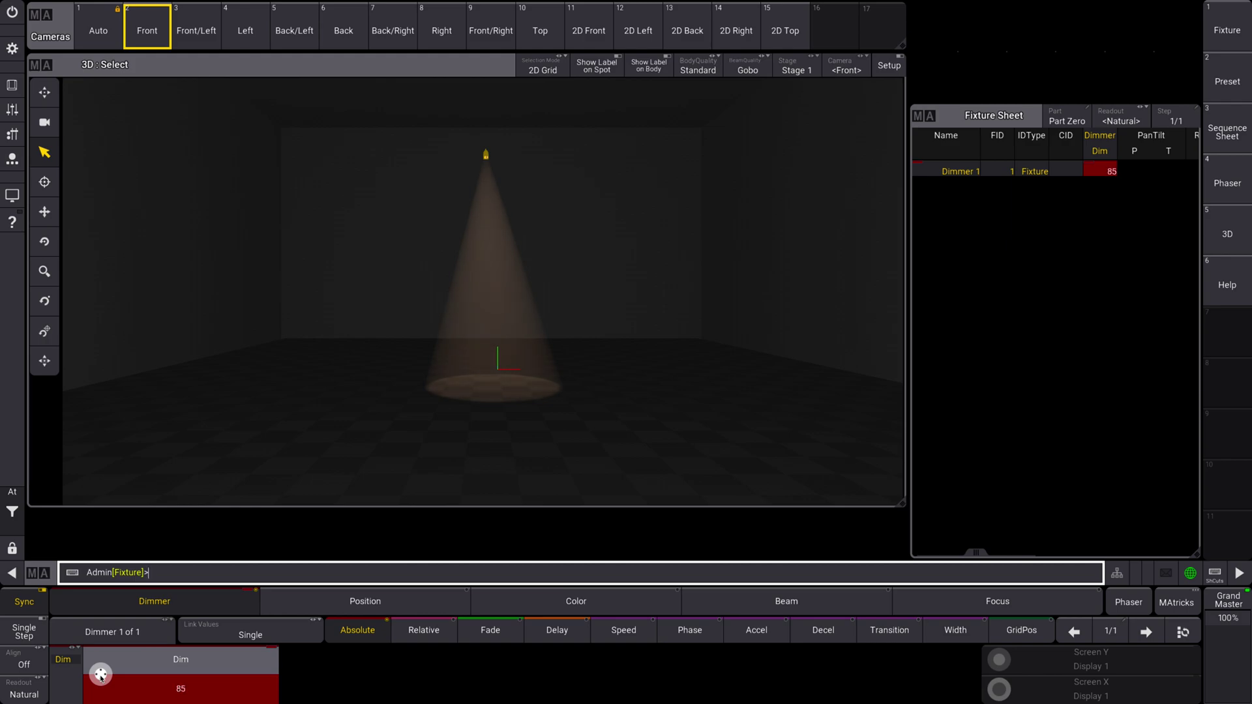
{"action": "scroll", "coordinate": [100, 676], "scroll_direction": "up", "scroll_amount": 3}
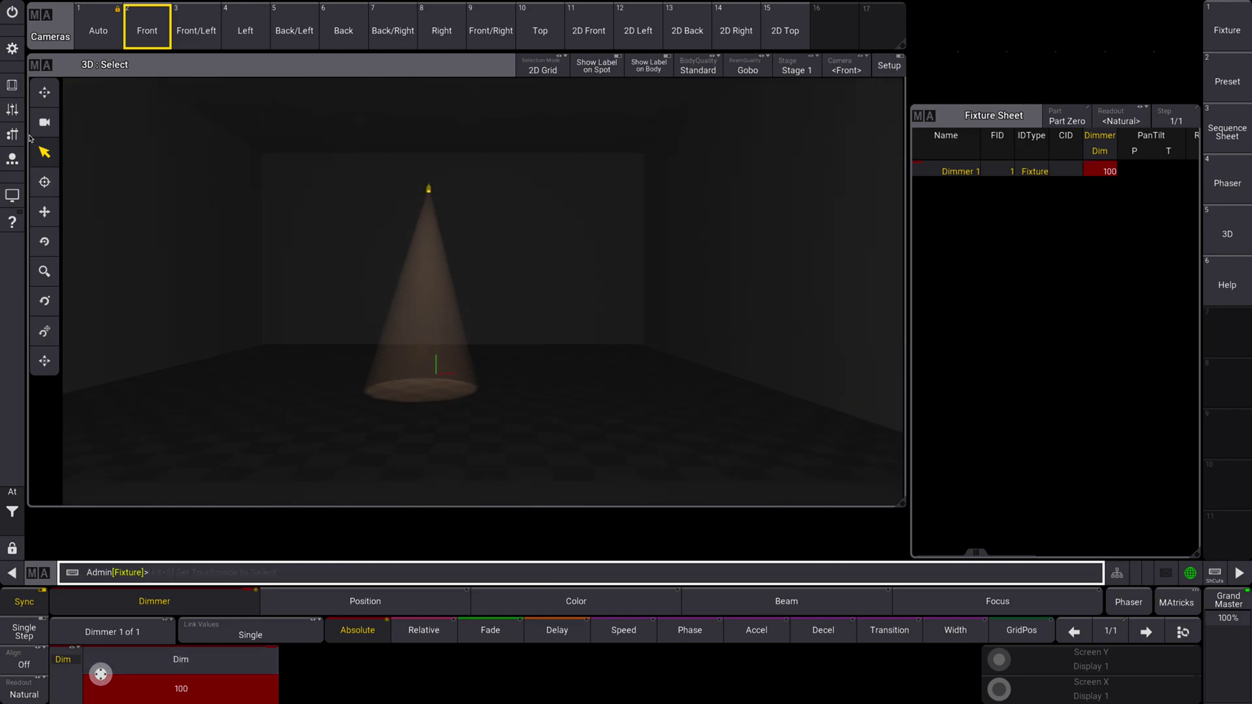
Assign DmxCurve 1 to the Dimmer 1 channel in the patch's parameter list, and save the patch.
{"action": "left_click", "coordinate": [20, 56]}
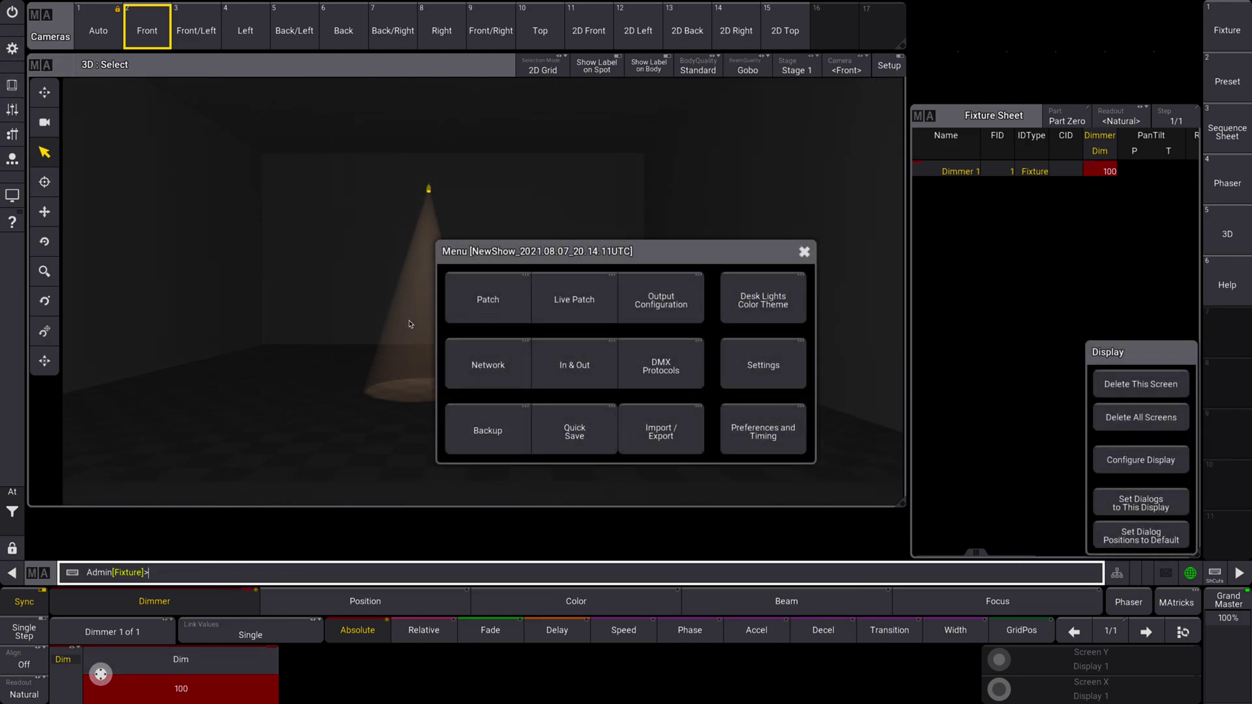
{"action": "left_click", "coordinate": [488, 298]}
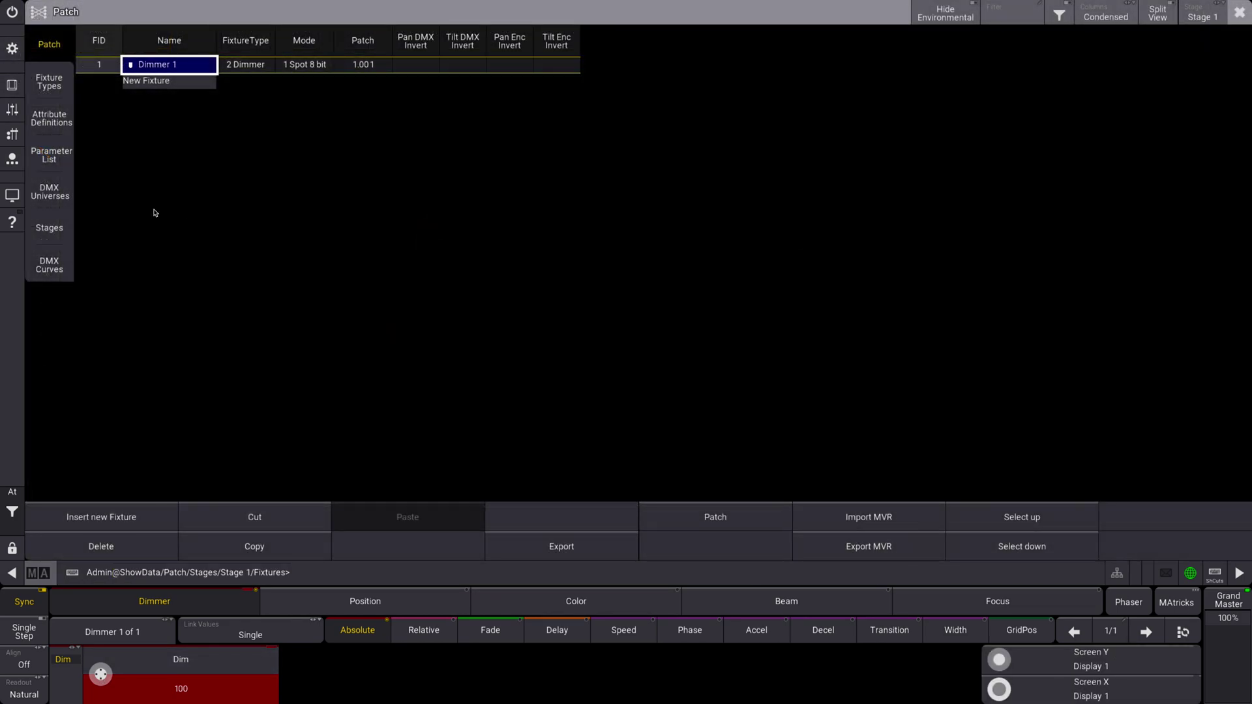
{"action": "left_click", "coordinate": [51, 155]}
{"action": "left_click", "coordinate": [1032, 295]}
{"action": "left_click", "coordinate": [1032, 295]}
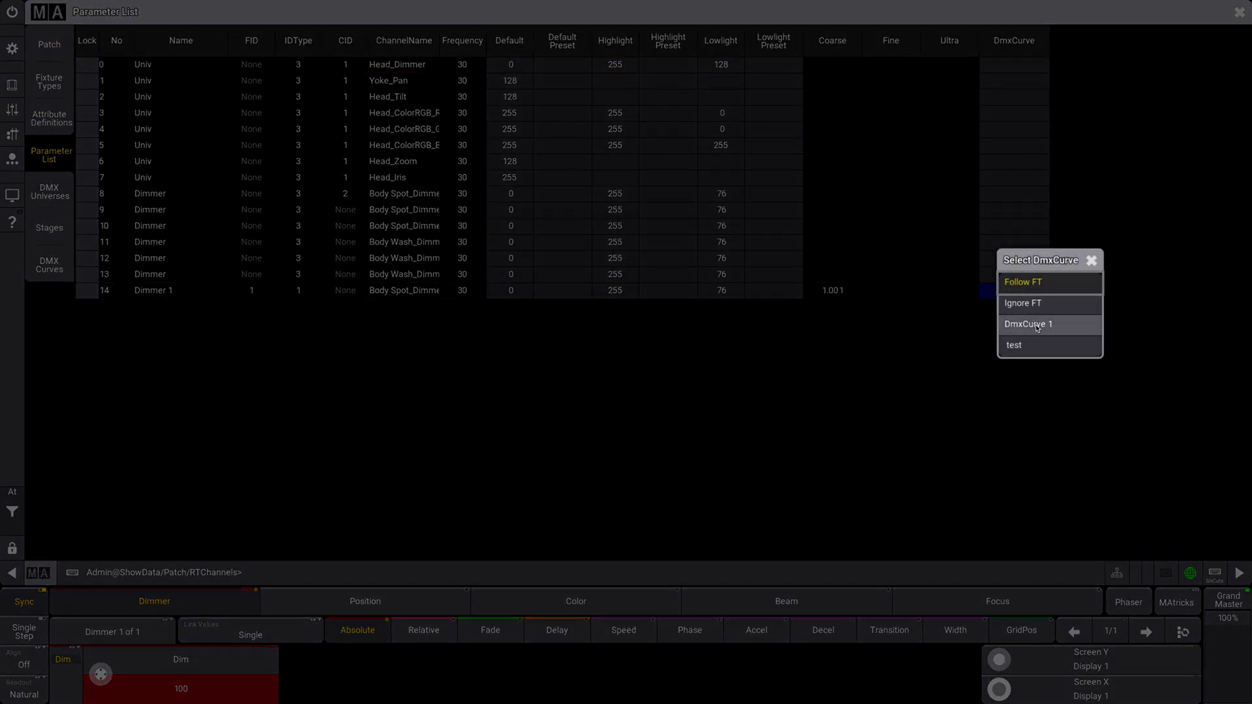
{"action": "left_click", "coordinate": [1037, 325]}
{"action": "left_click", "coordinate": [1238, 11]}
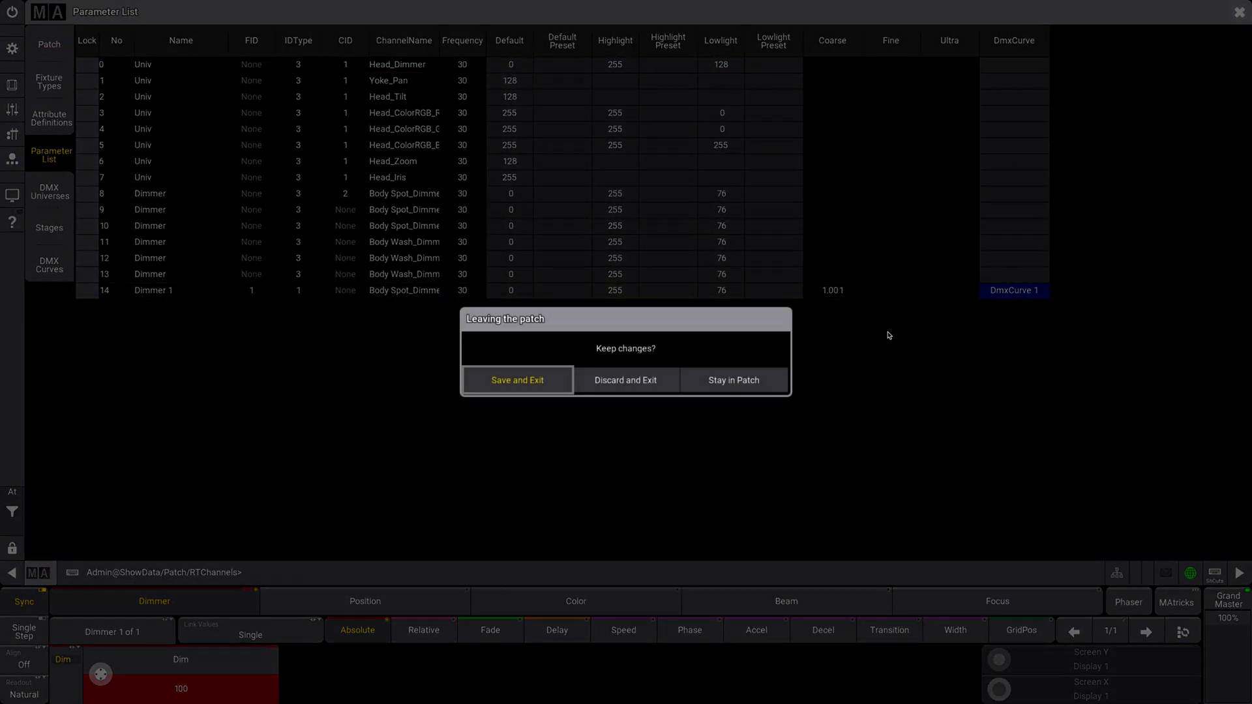
{"action": "left_click", "coordinate": [561, 384]}
Fade Dimmer 1's Dim value down to 0 to examine the dimming with DmxCurve 1.
{"action": "scroll", "coordinate": [101, 675], "scroll_direction": "down", "scroll_amount": 10}
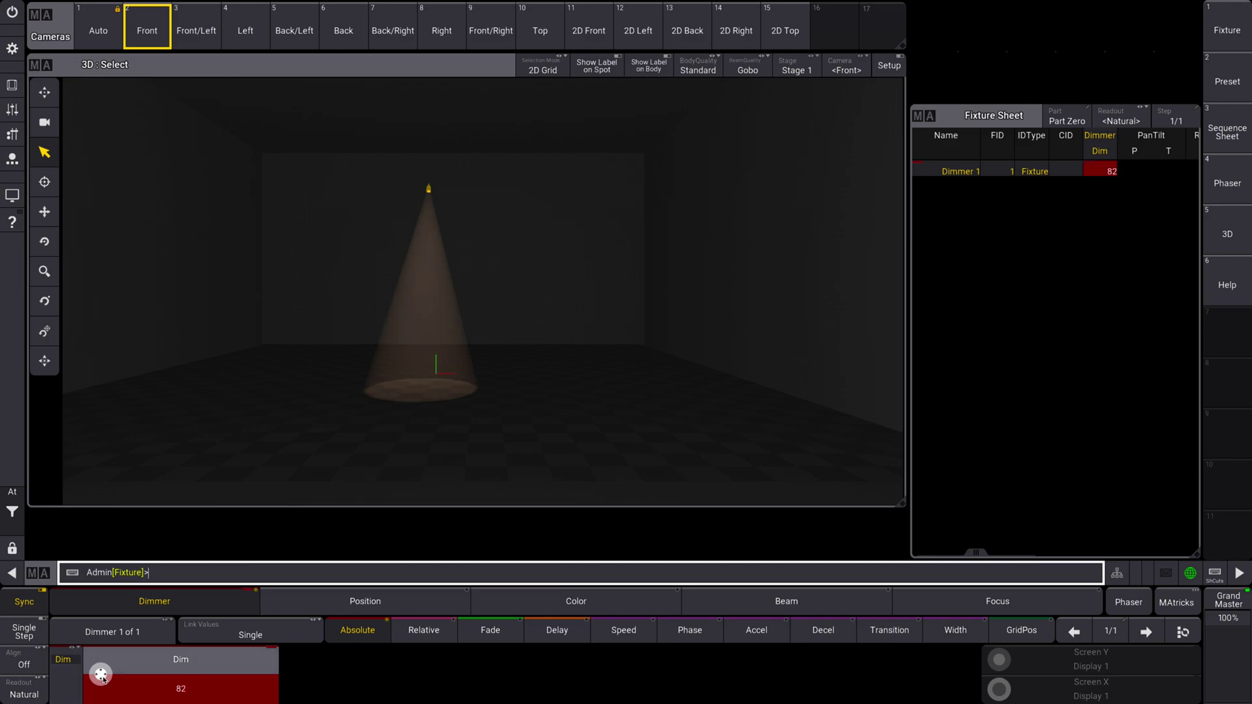
{"action": "scroll", "coordinate": [101, 676], "scroll_direction": "down", "scroll_amount": 8}
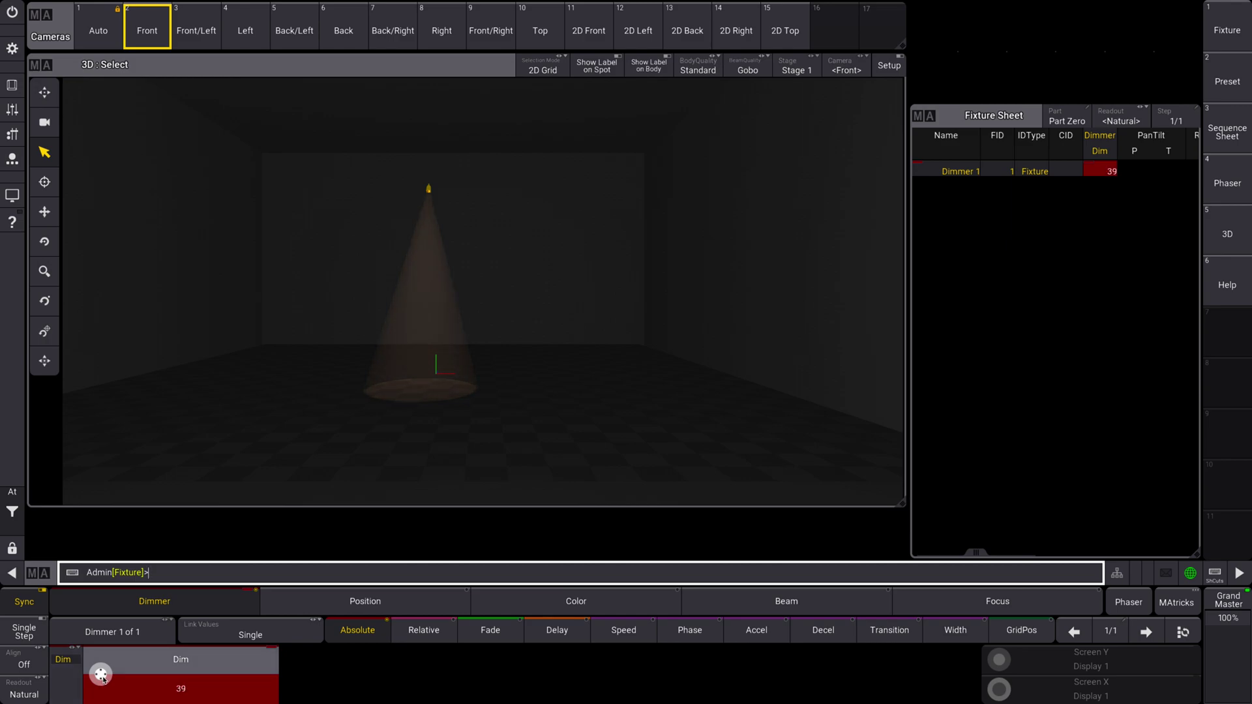
{"action": "scroll", "coordinate": [101, 676], "scroll_direction": "down", "scroll_amount": 15}
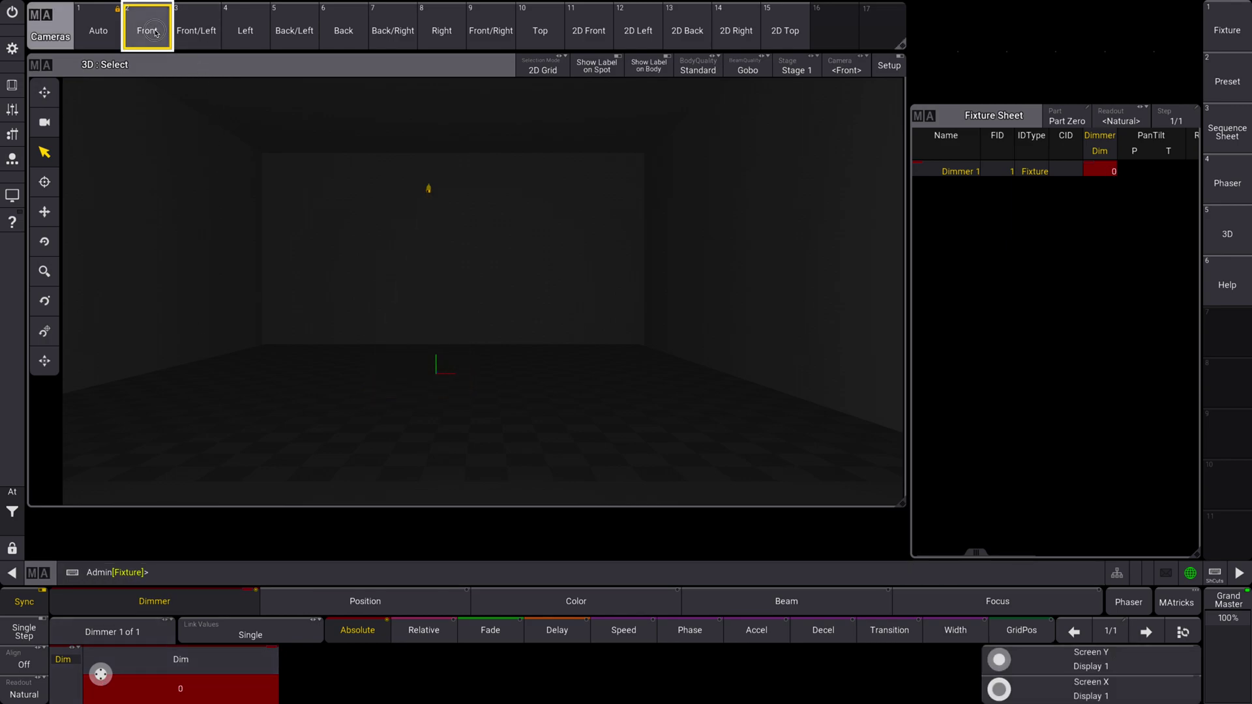
Recall the Front camera and fade Dimmer 1's Dim value up, down and up again to 100, examining the beam's response.
{"action": "scroll", "coordinate": [101, 674], "scroll_direction": "up", "scroll_amount": 10}
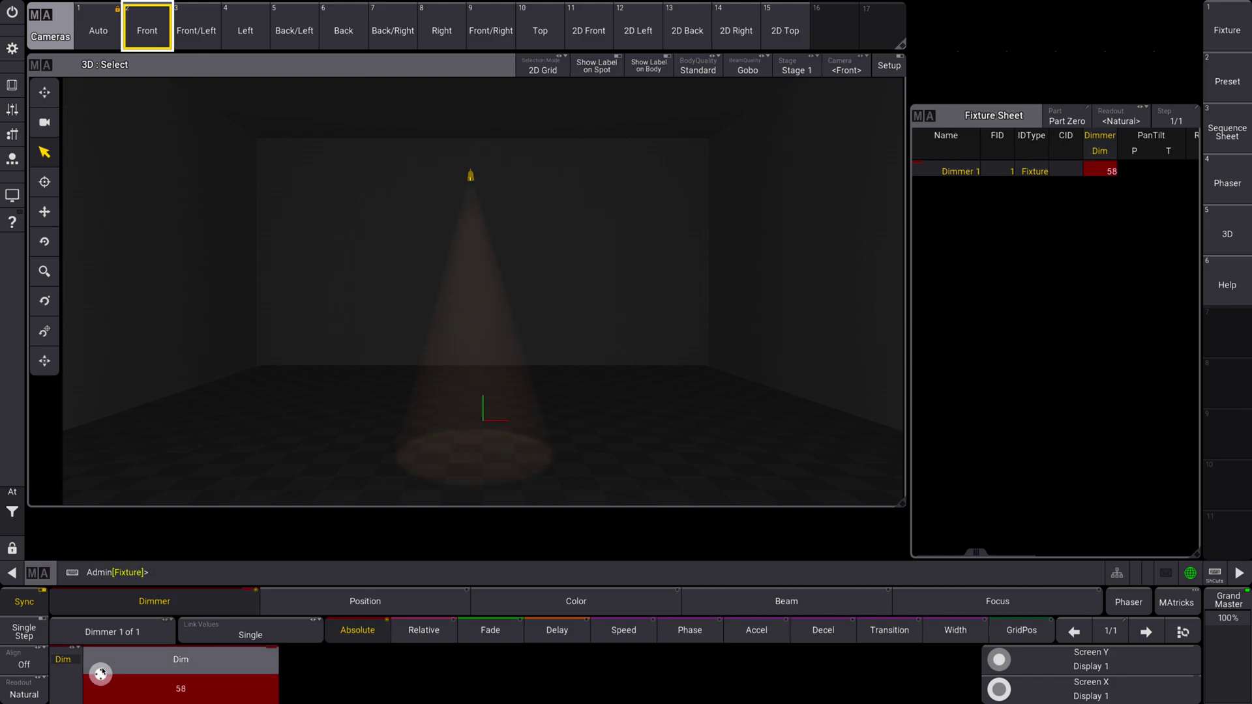
{"action": "scroll", "coordinate": [101, 674], "scroll_direction": "down", "scroll_amount": 12}
{"action": "scroll", "coordinate": [101, 674], "scroll_direction": "up", "scroll_amount": 15}
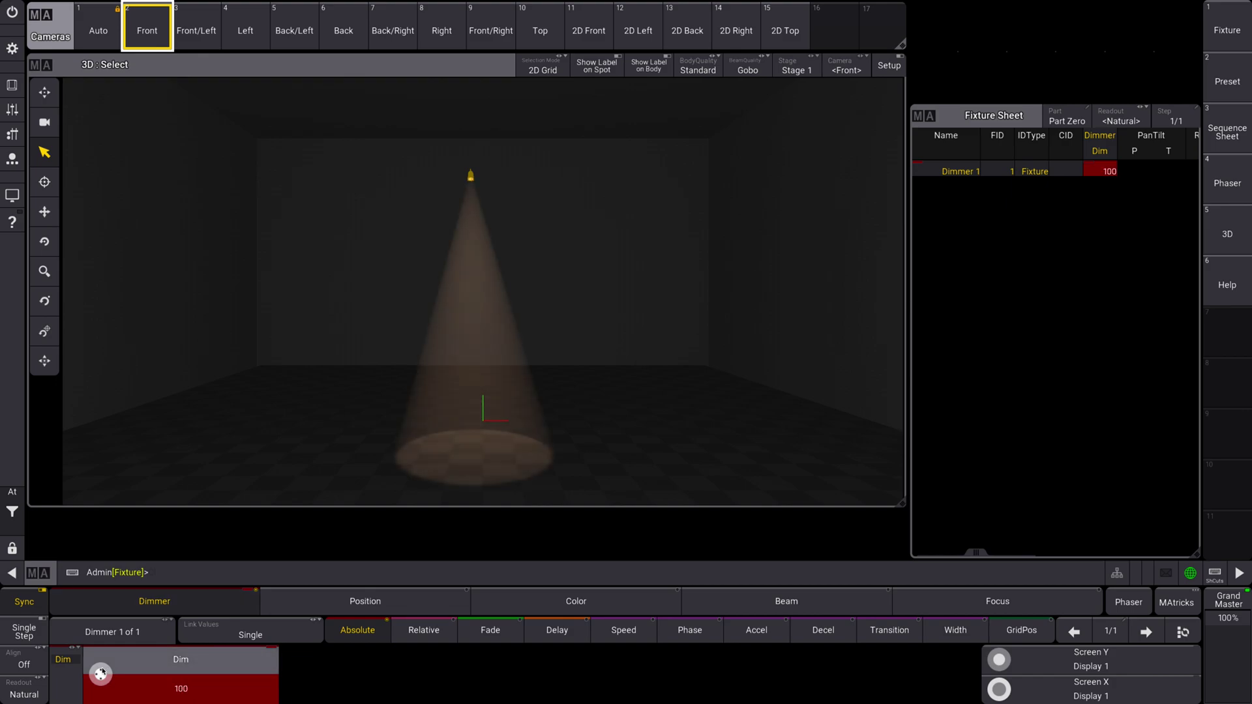
{"action": "left_click", "coordinate": [157, 33]}
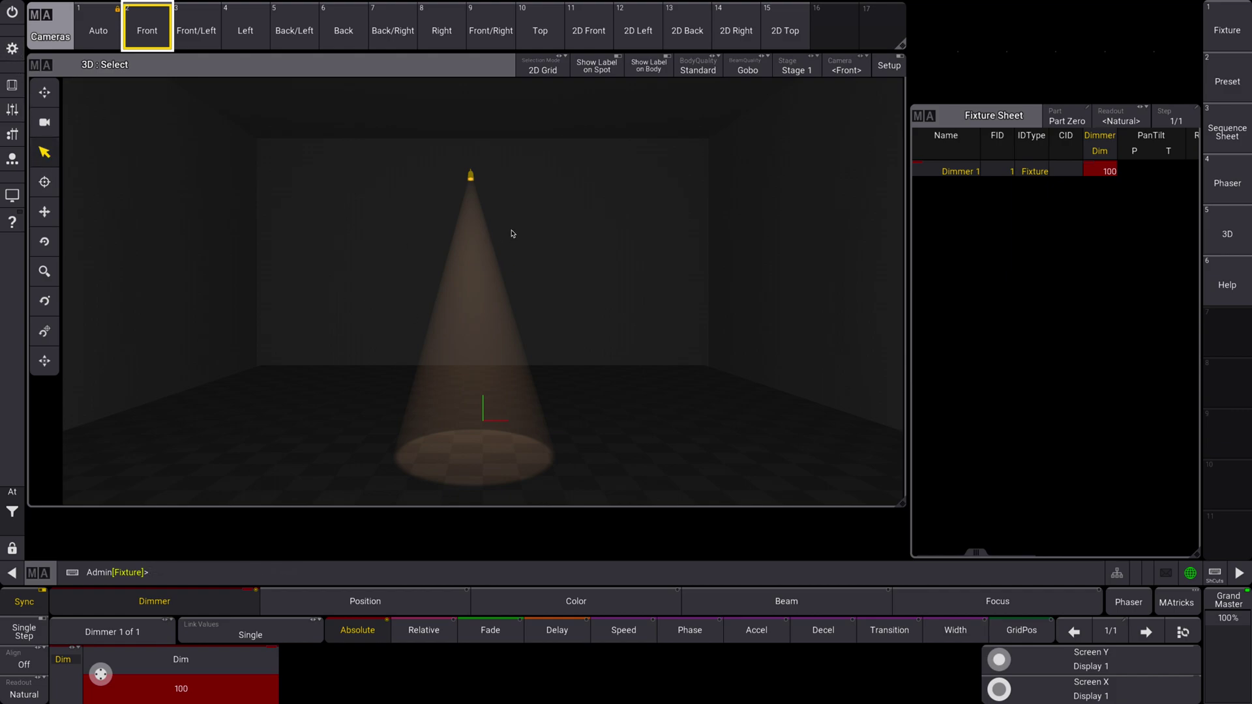
{"action": "left_click", "coordinate": [12, 50]}
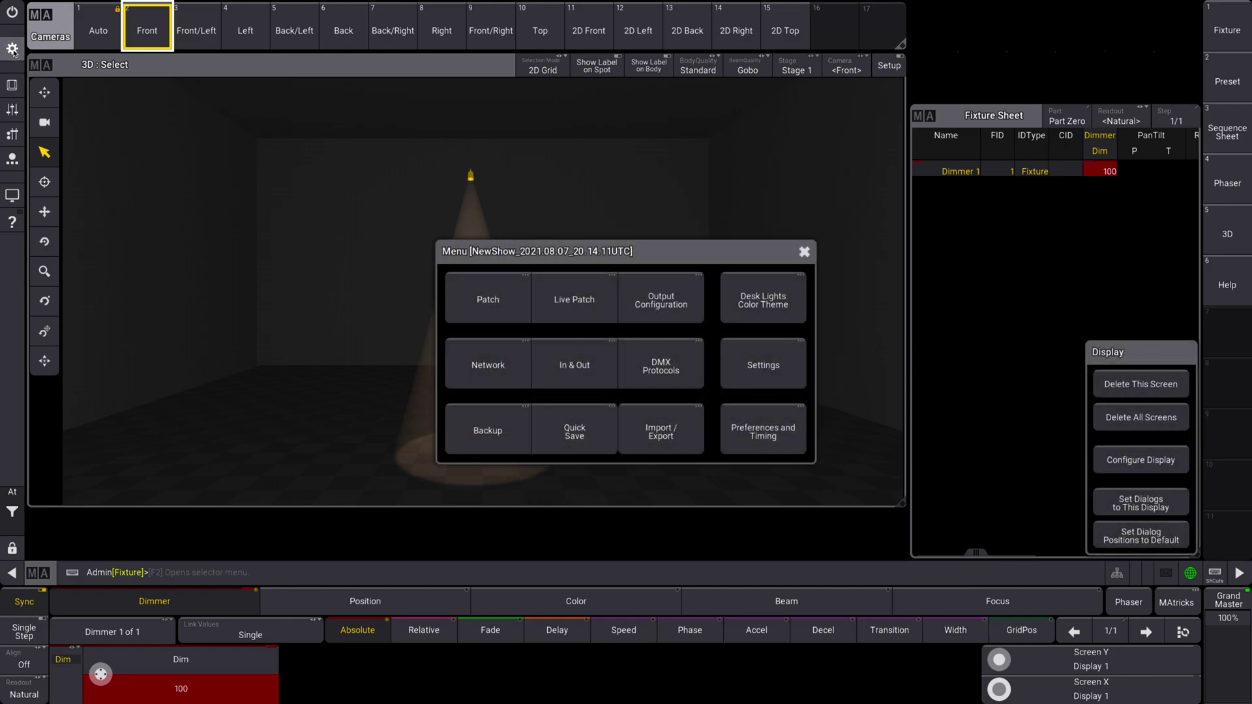
{"action": "left_click", "coordinate": [804, 253]}
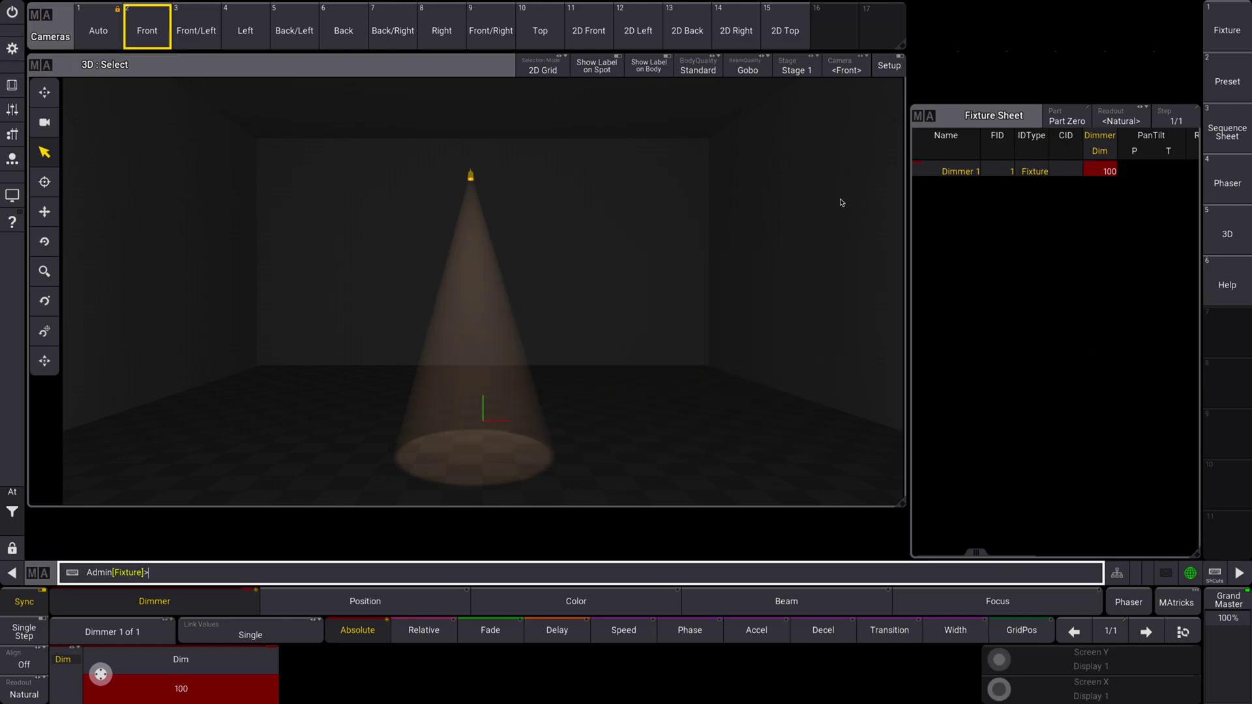